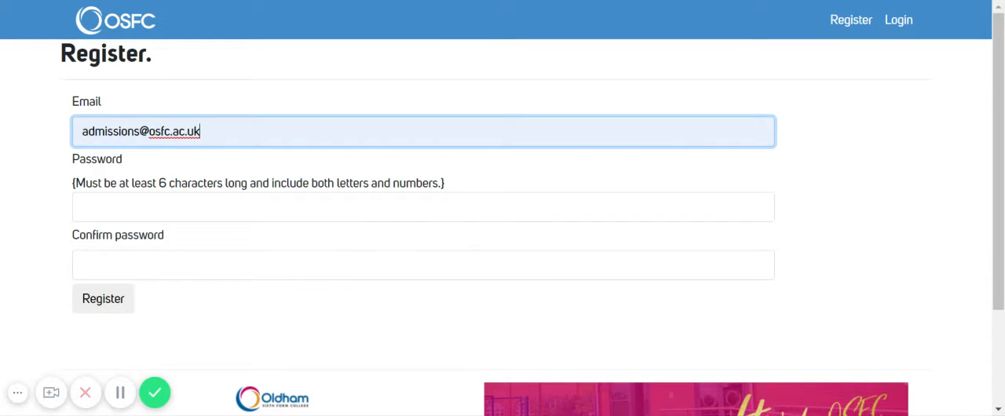
Enter and confirm the account password, and register the applicant account.
click(84, 208)
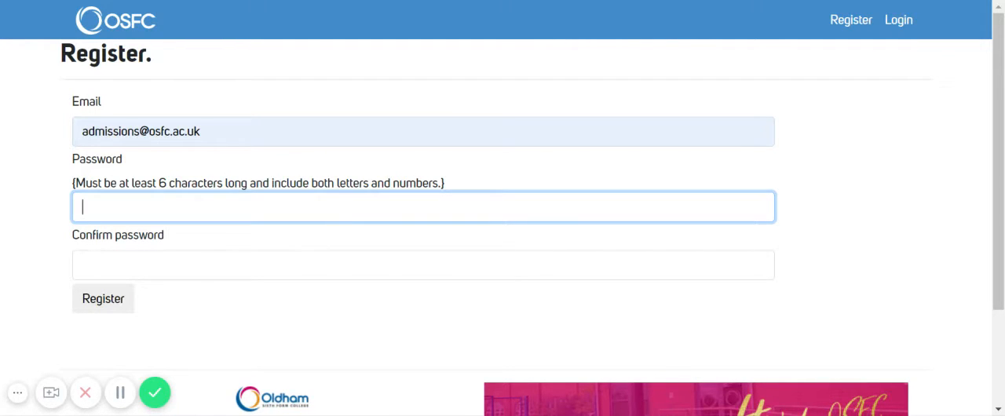
click(119, 396)
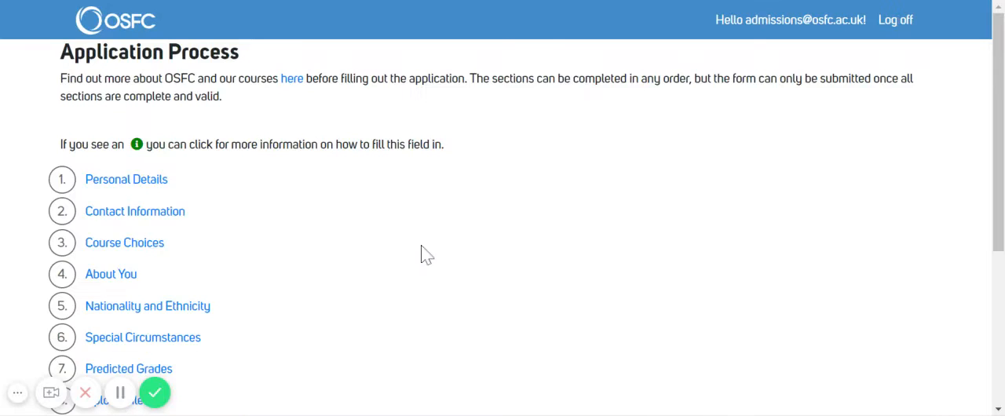
Open the Personal Details section and enter the applicant's forename, surname and date of birth.
drag(998, 55, 998, 96)
click(125, 119)
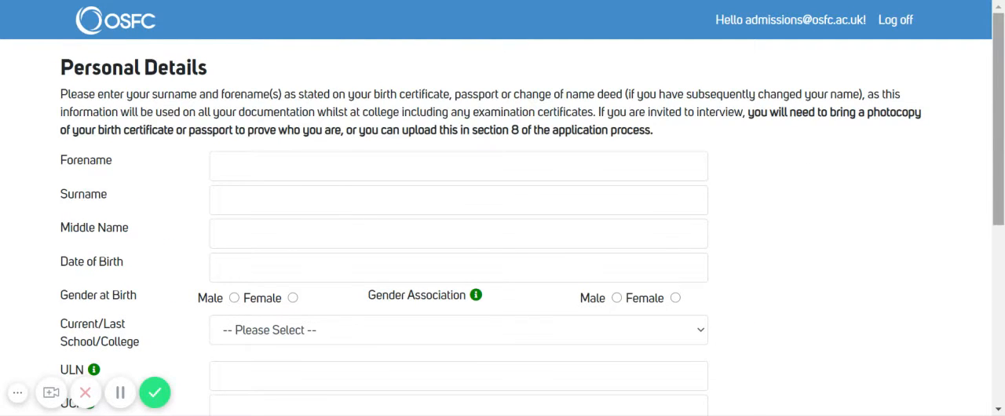
drag(1001, 99, 1001, 155)
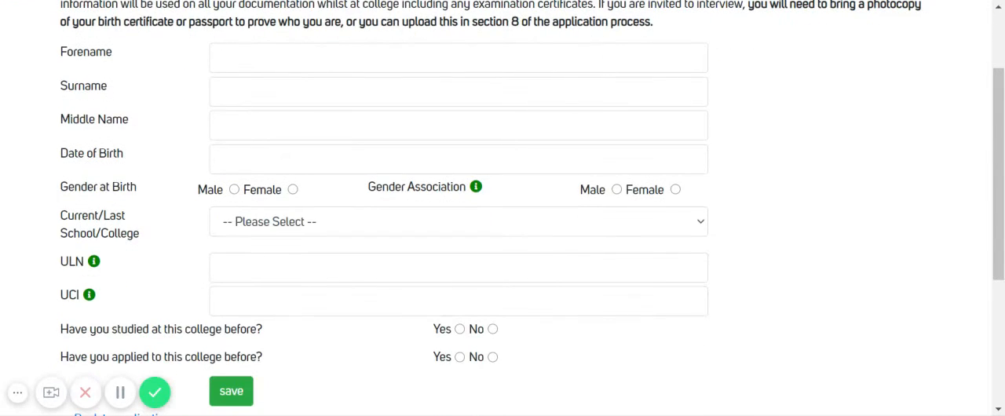
click(458, 58)
text(Emma)
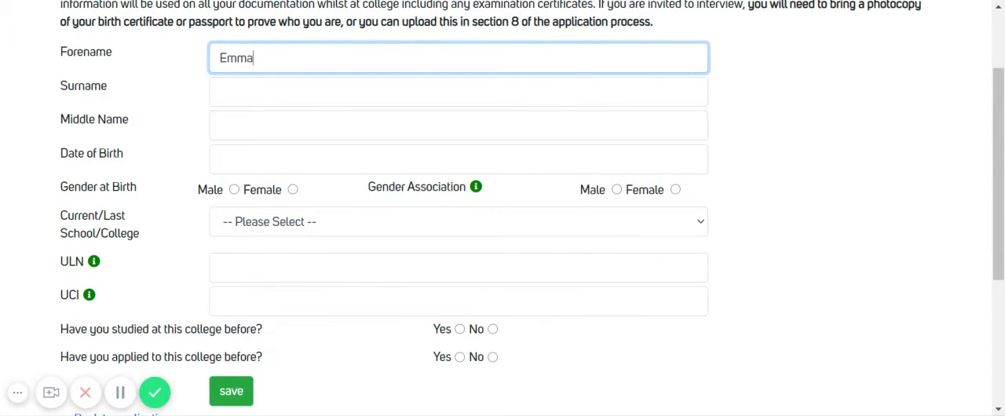
key(Tab)
text(Bloggs)
key(Tab)
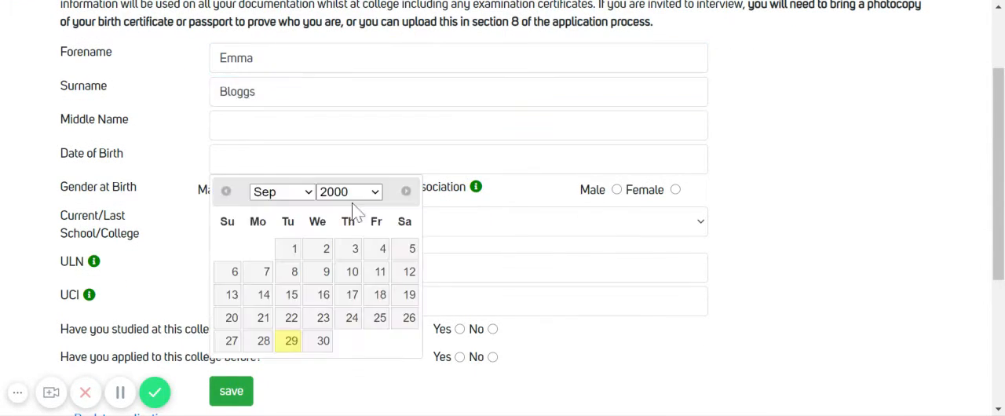
click(321, 275)
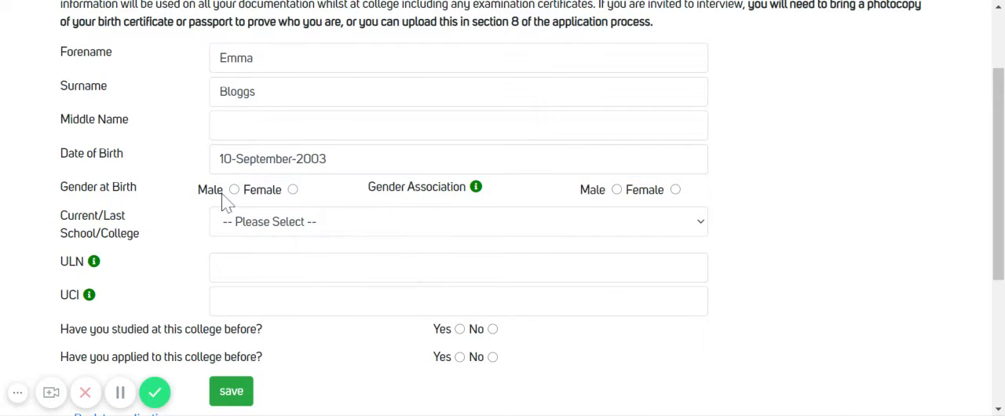
Set gender at birth and gender association to Female, and choose The Hathershaw College as the current or last school.
click(293, 191)
click(675, 189)
click(672, 224)
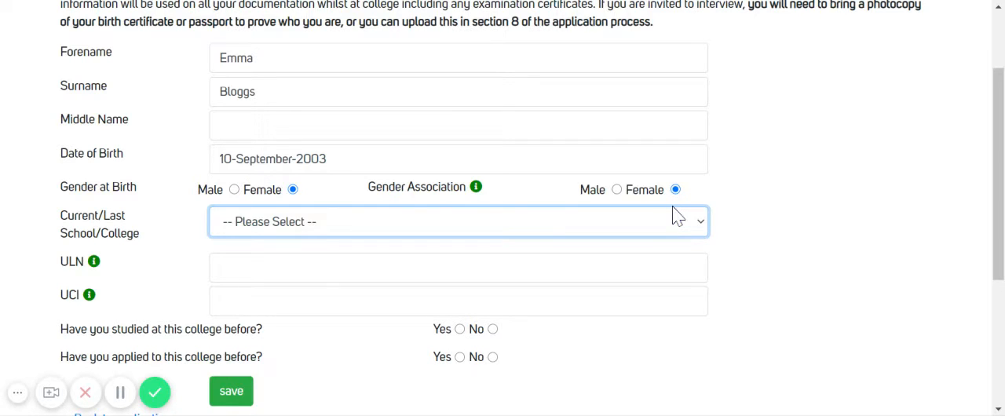
click(549, 275)
Answer No to having studied at and applied to this college before, and save the personal details.
scroll(729, 190, down, 2)
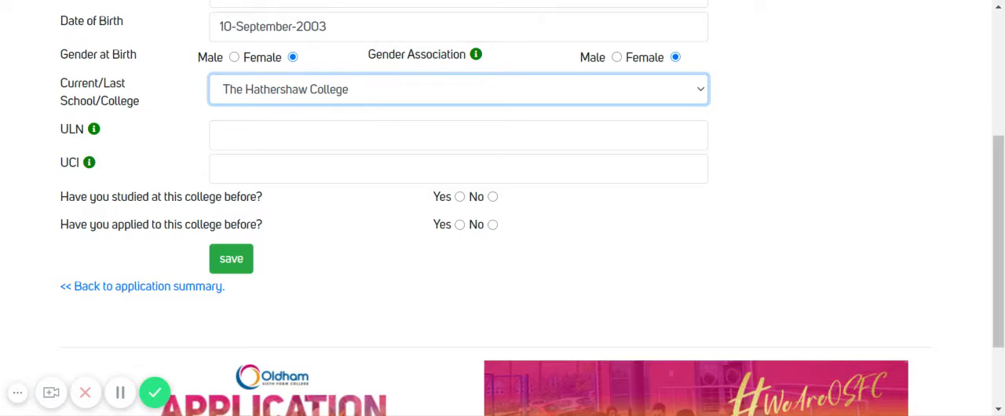
click(493, 197)
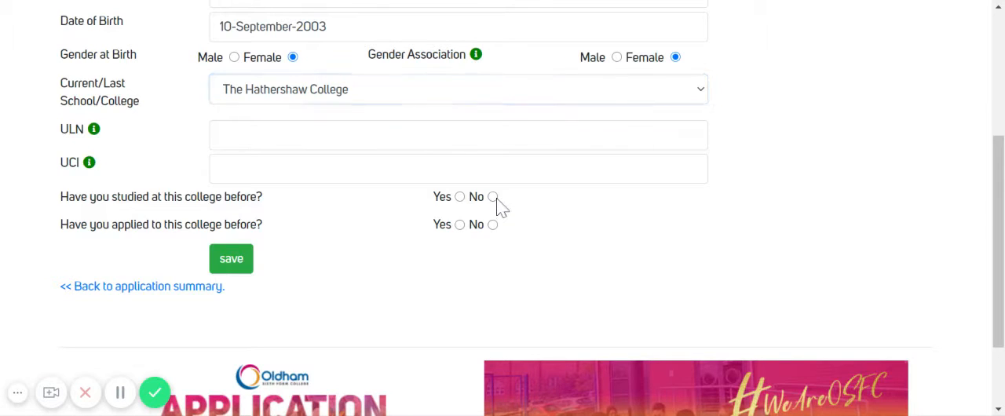
click(493, 225)
click(231, 263)
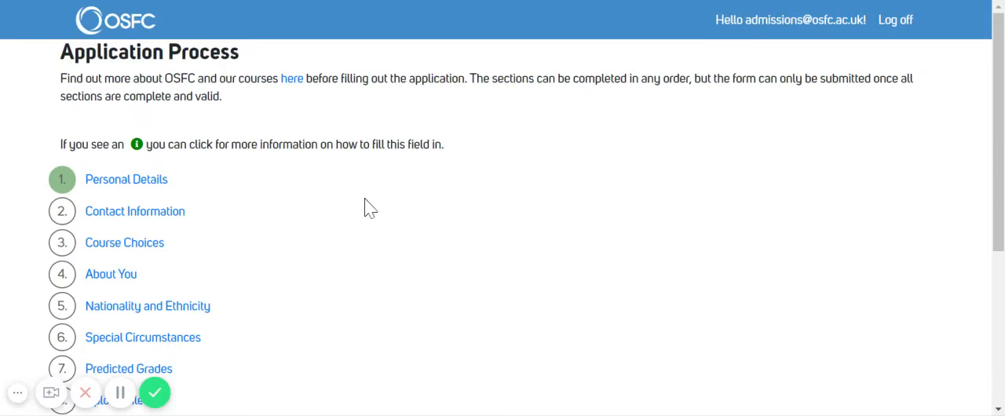
Open the Contact Information section and search for the applicant's home postcode.
drag(1001, 92, 1001, 154)
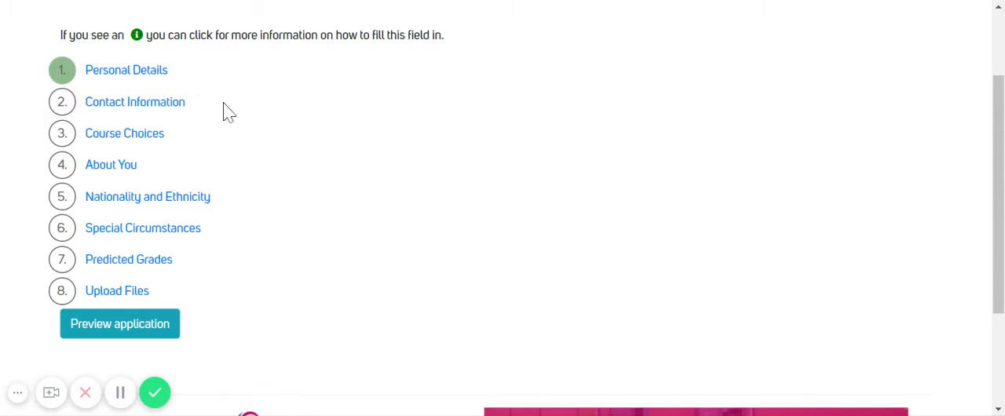
click(135, 103)
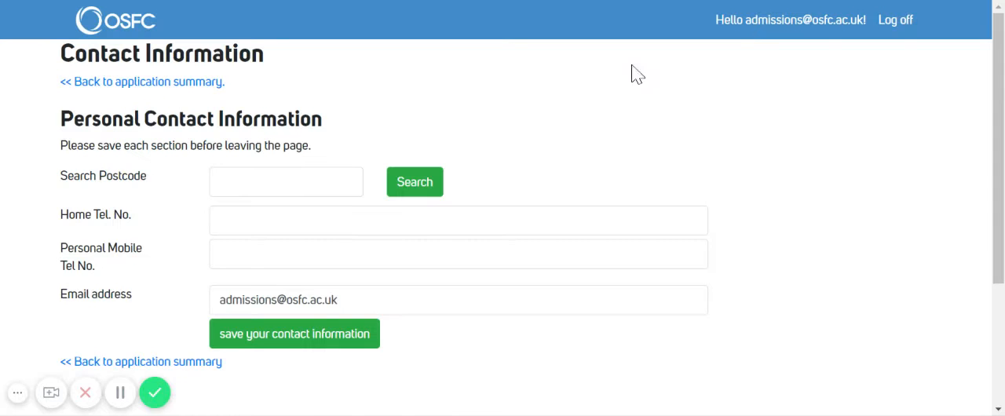
drag(1001, 55, 1001, 80)
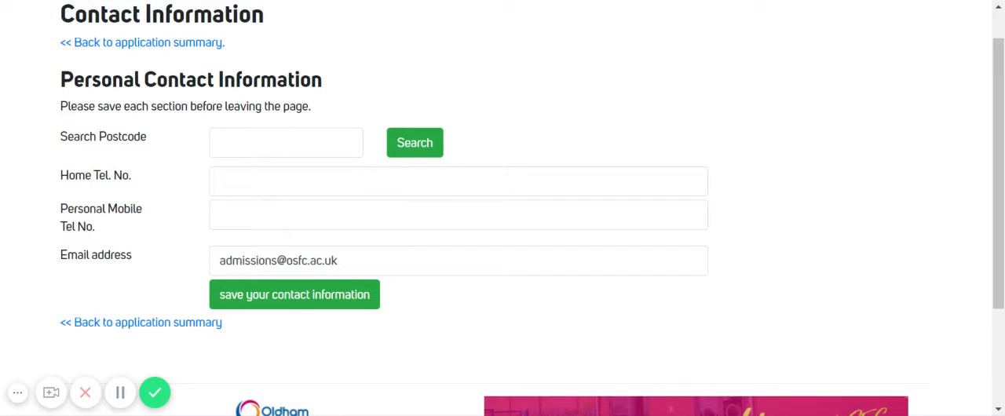
click(286, 142)
text(ol)
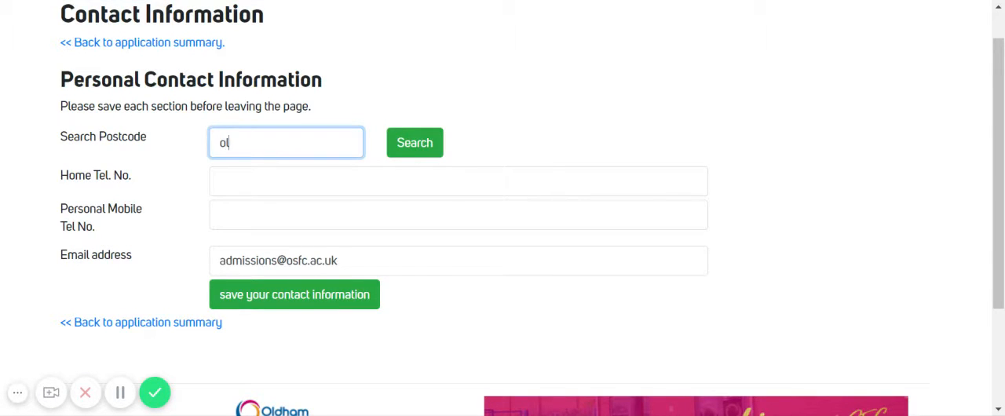
text(8 1xu)
click(402, 143)
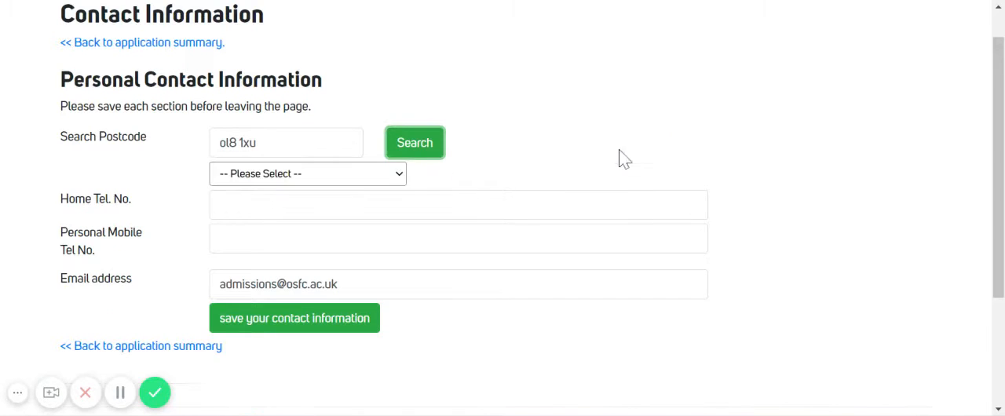
Choose the applicant's address from the postcode results and save the personal contact information.
click(377, 178)
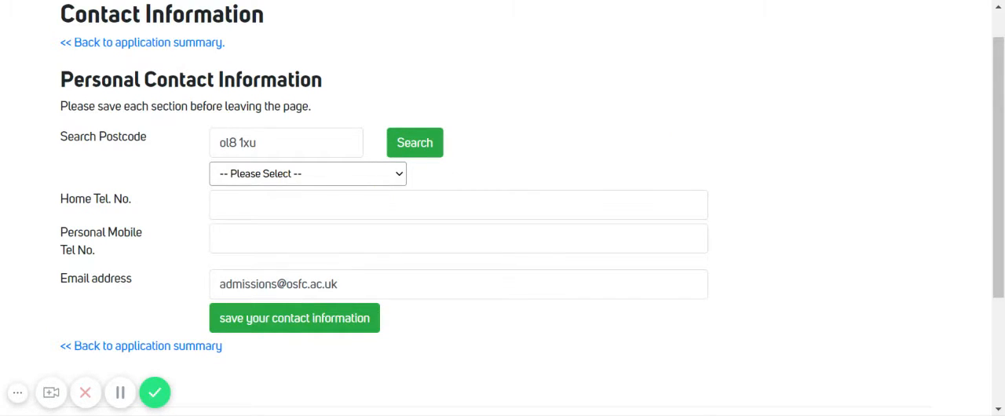
click(375, 204)
scroll(502, 208, down, 4)
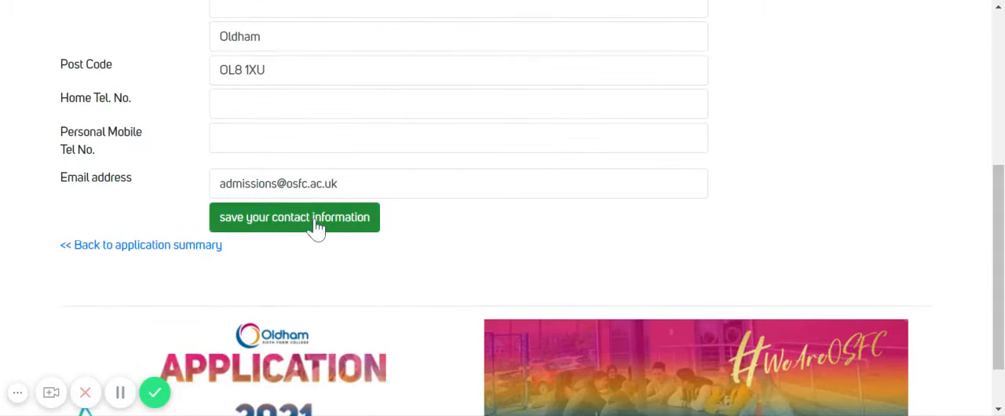
click(292, 229)
click(458, 104)
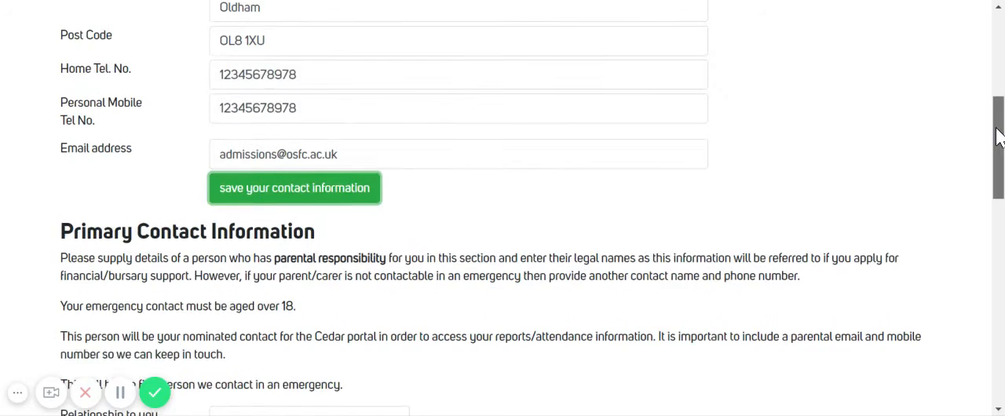
Fill in the primary contact's relationship, the title Miss and full name, and mark that this person lives with the applicant.
drag(999, 136, 1001, 202)
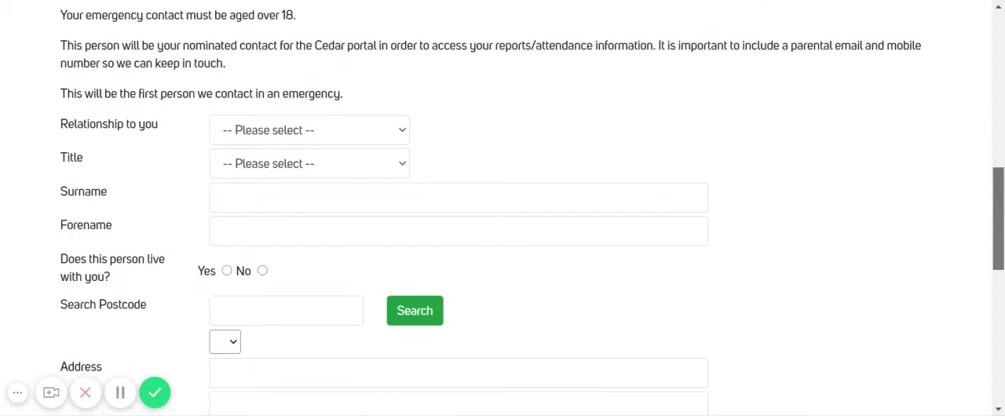
click(312, 135)
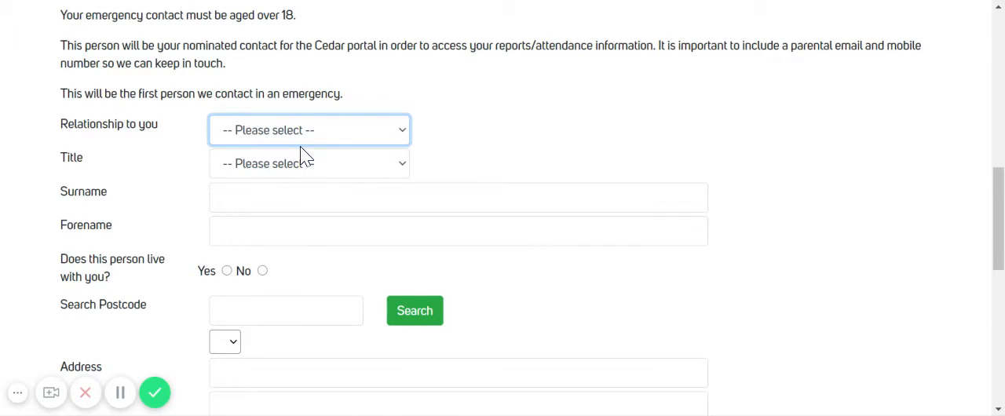
click(272, 170)
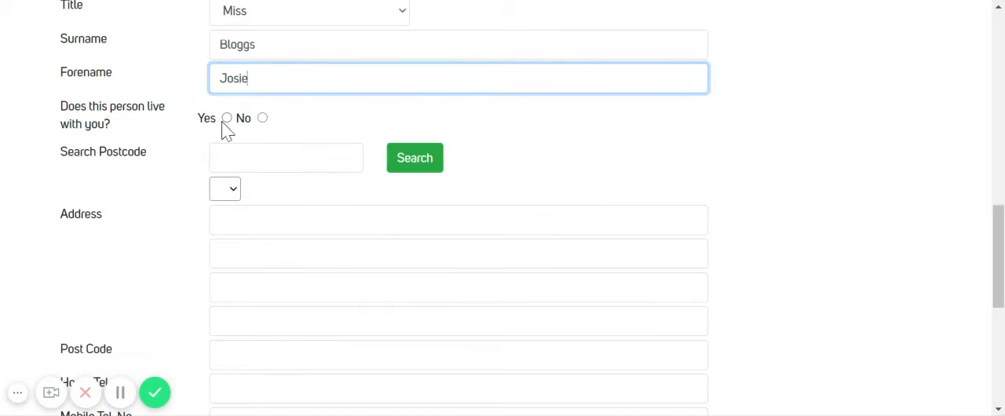
click(226, 118)
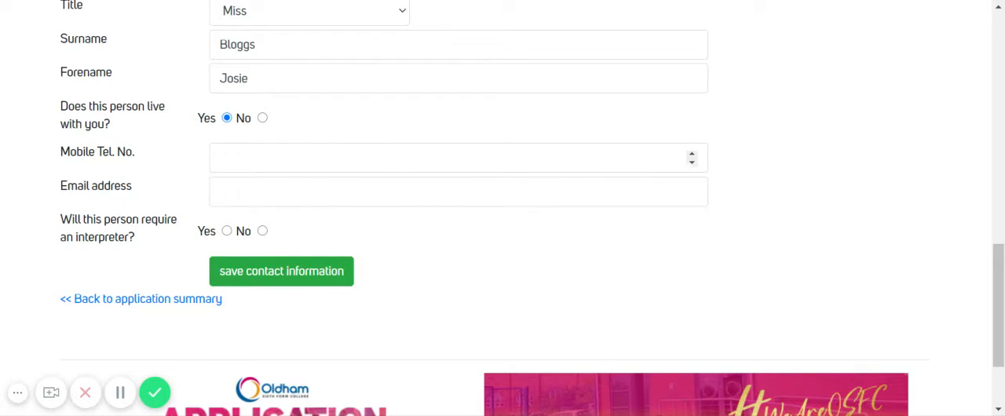
Enter the primary contact's mobile number and email address.
click(689, 157)
key(Tab)
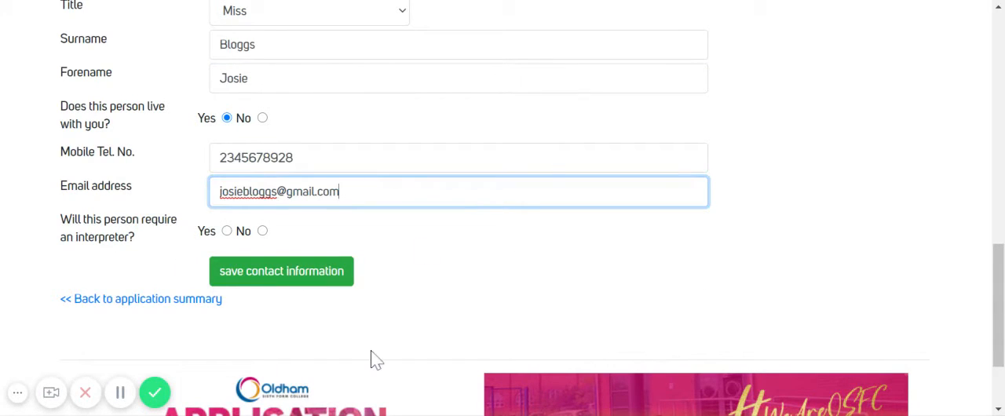
Mark that the primary contact requires an interpreter for Spanish, and save this contact's information.
click(226, 231)
key(Tab)
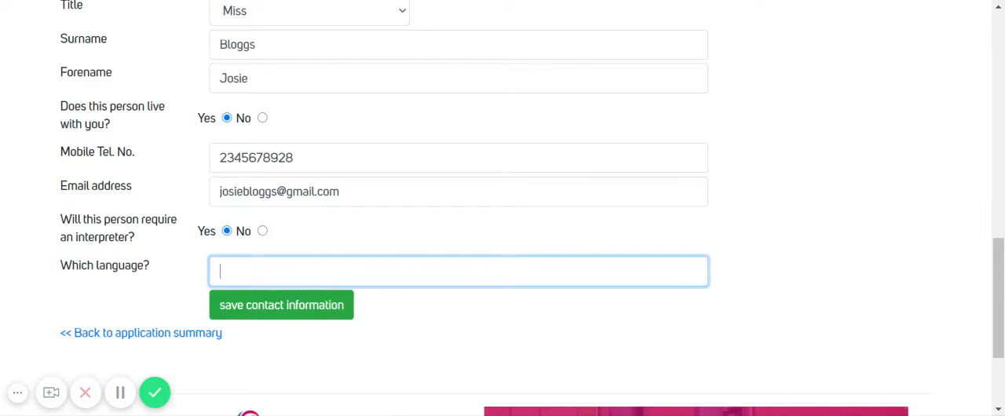
text(Spanish)
click(251, 315)
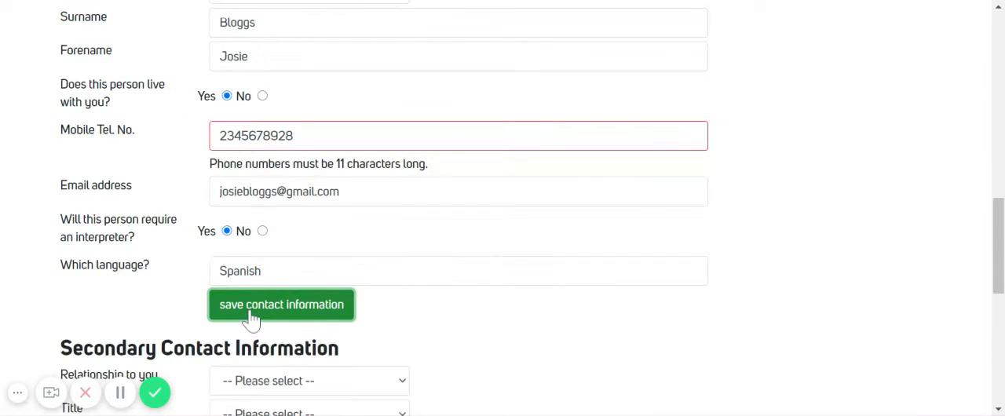
Extend the primary contact's mobile number to 11 digits.
mouse_move(999, 238)
mouse_down()
mouse_move(999, 296)
mouse_move(999, 249)
mouse_up()
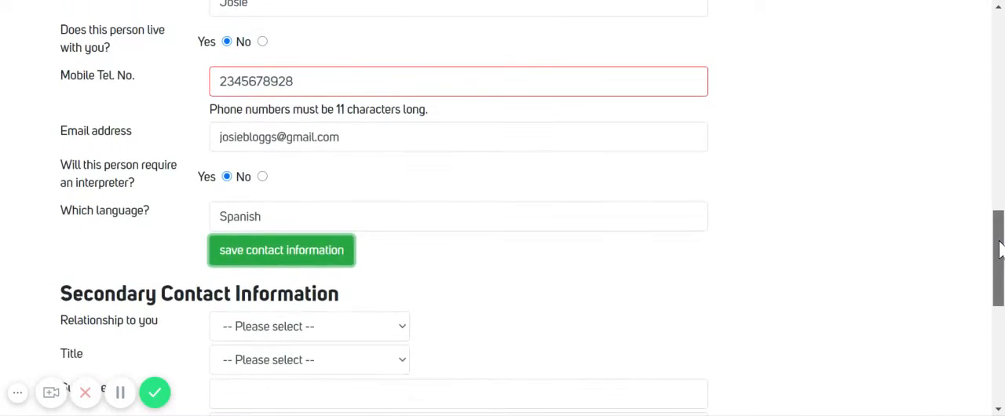
click(295, 82)
text(9)
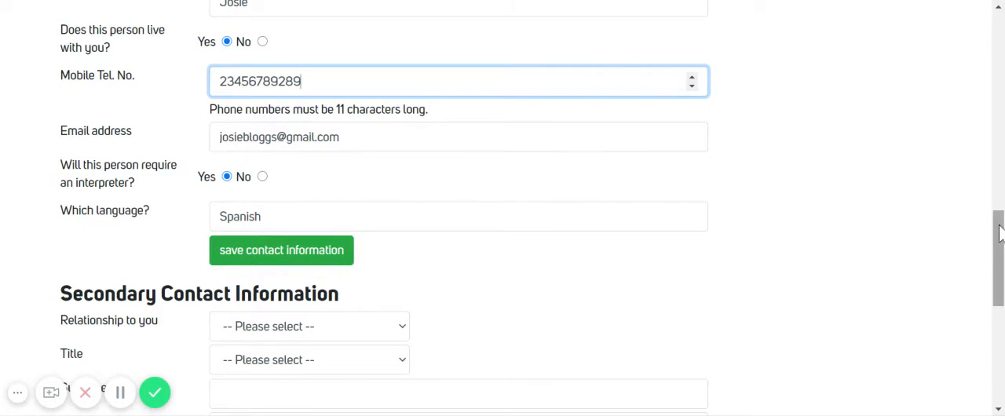
Fill in and save the secondary contact as Grandparent, title Mr, with full name, mobile number and Yes for living with the applicant.
scroll(997, 259, down, 2)
click(292, 188)
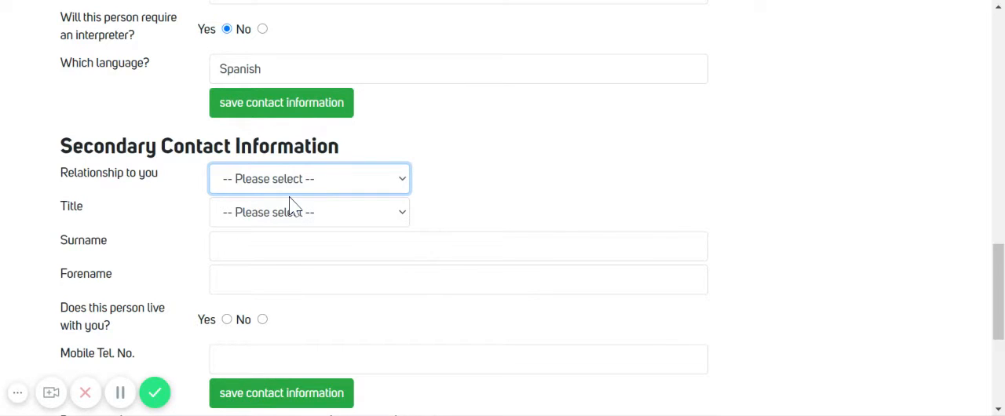
click(262, 338)
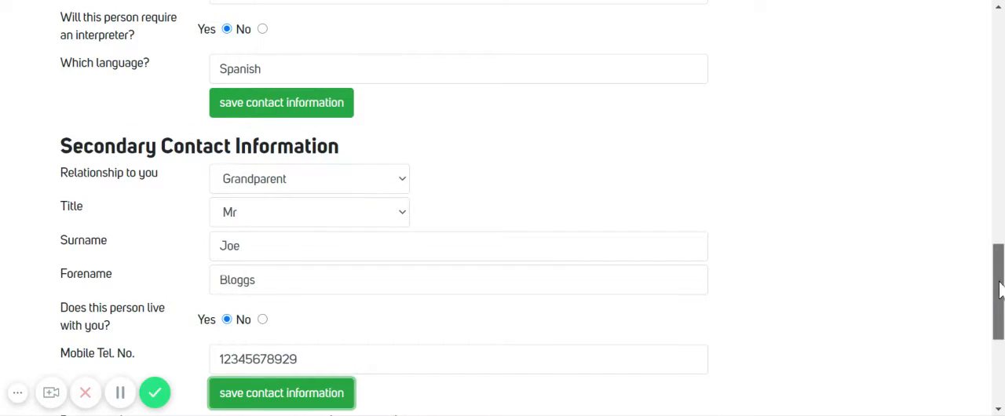
drag(998, 280, 998, 302)
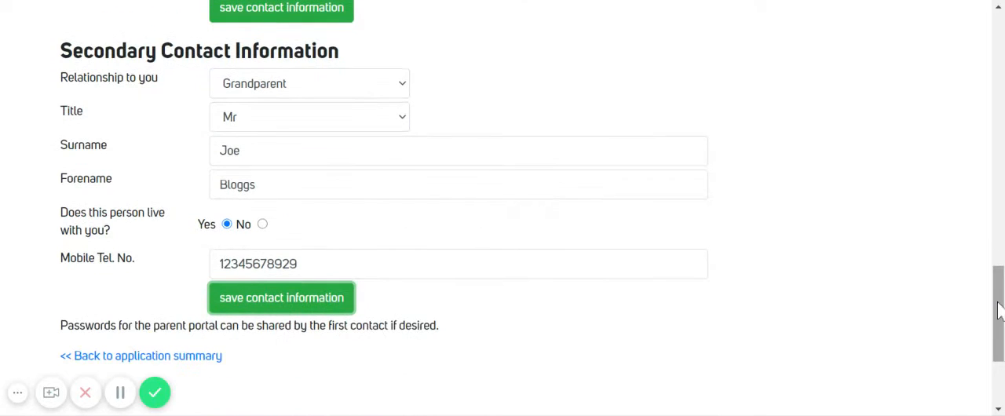
Return to the application summary, open the Course Choices section and add 3D Design.
click(121, 361)
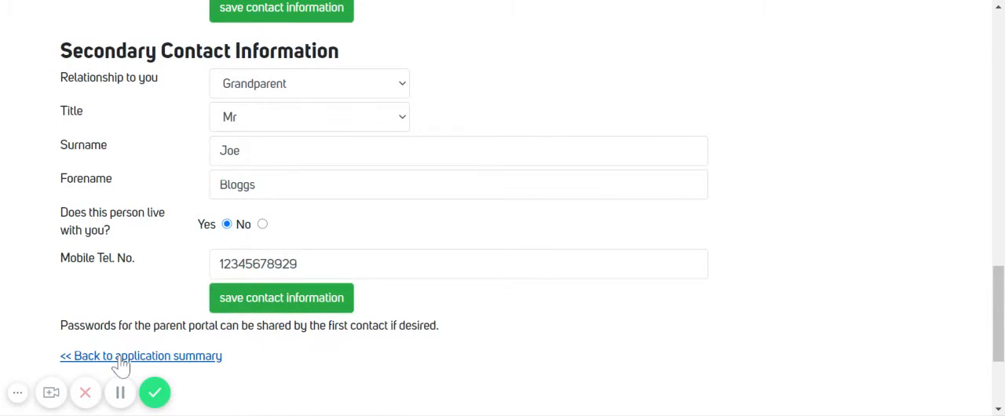
click(118, 244)
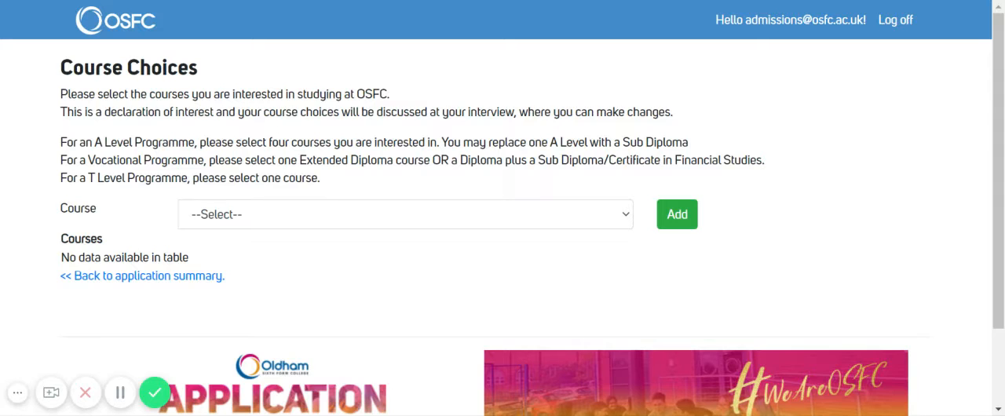
click(269, 213)
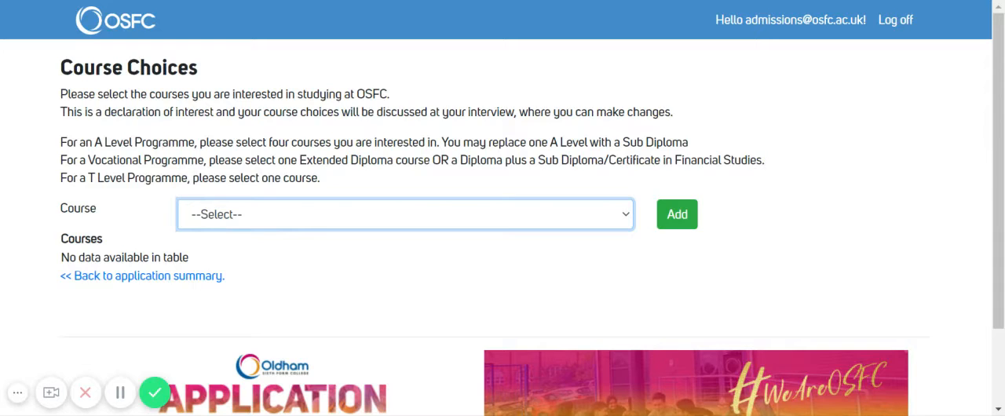
click(219, 253)
click(686, 226)
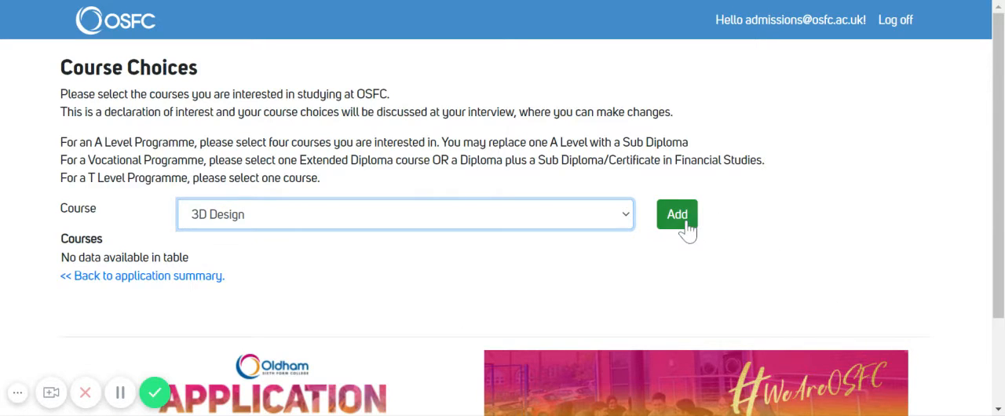
Add Dance, Electronics and Religious Studies to the course choices and return to the application summary.
click(551, 212)
click(507, 102)
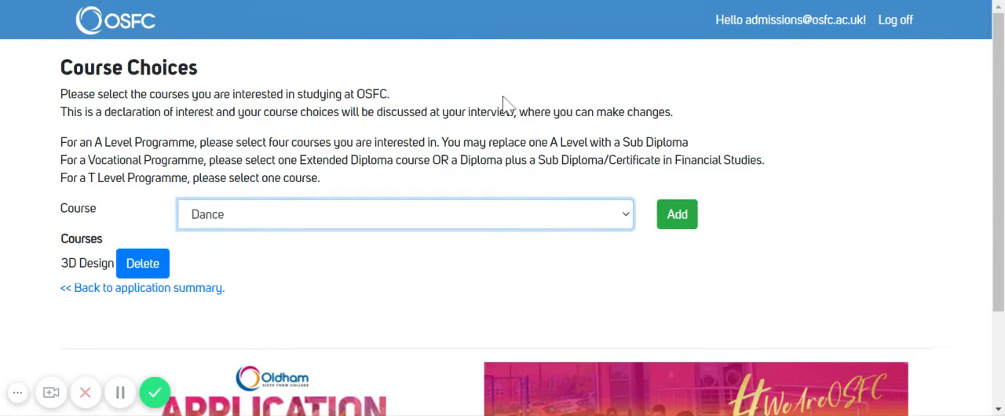
click(672, 222)
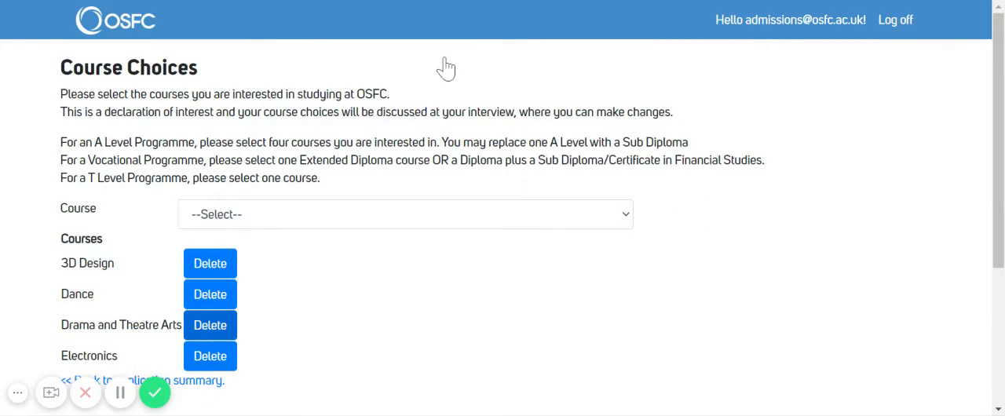
click(589, 214)
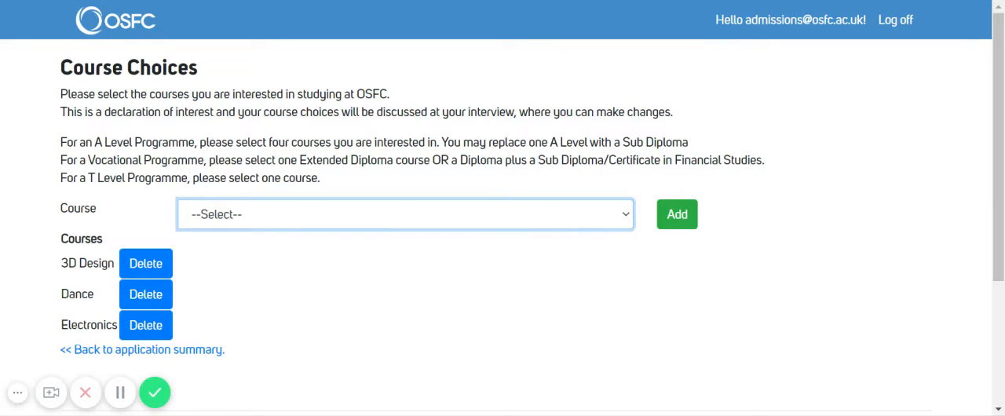
click(677, 214)
scroll(676, 215, down, 3)
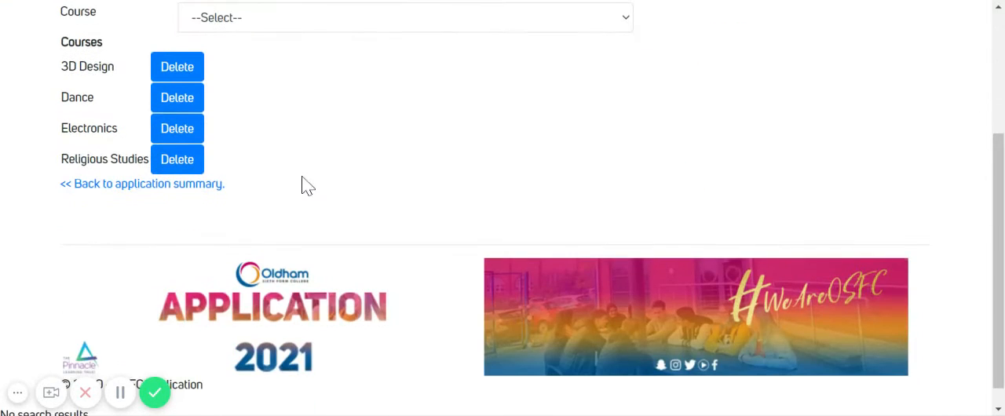
click(206, 185)
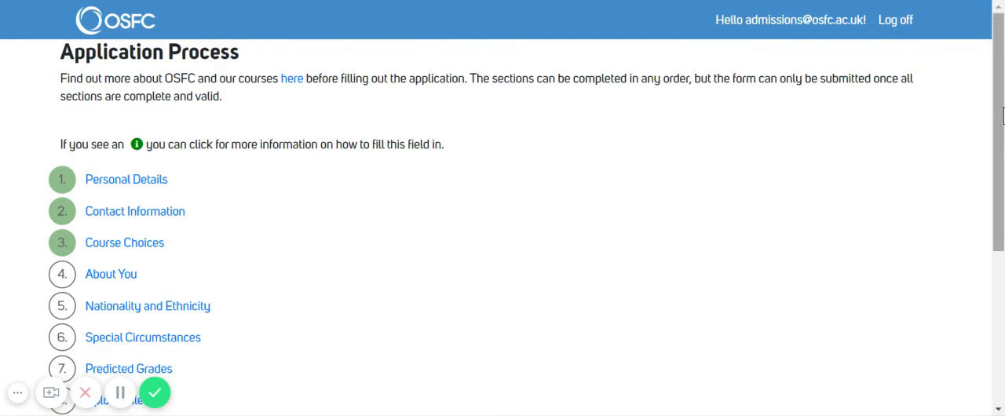
In the About You section, enter "Career?", "Hobbies interests?" and "Awards?" on separate lines and save the statement.
drag(1002, 116, 990, 173)
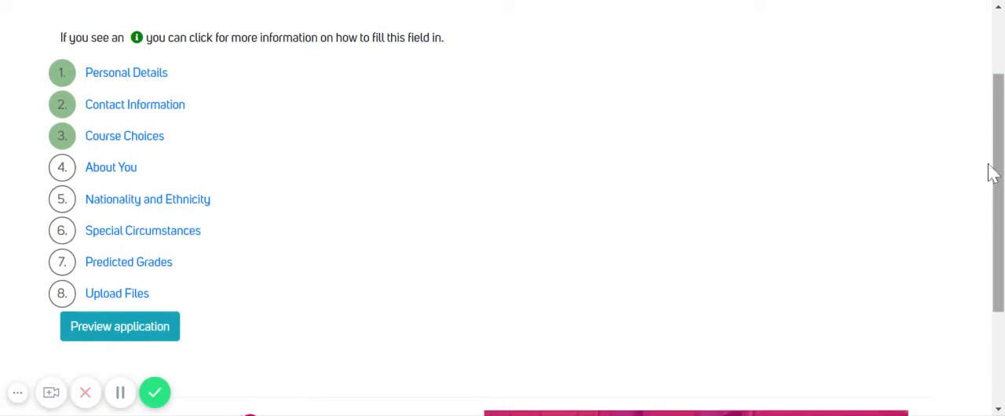
click(113, 169)
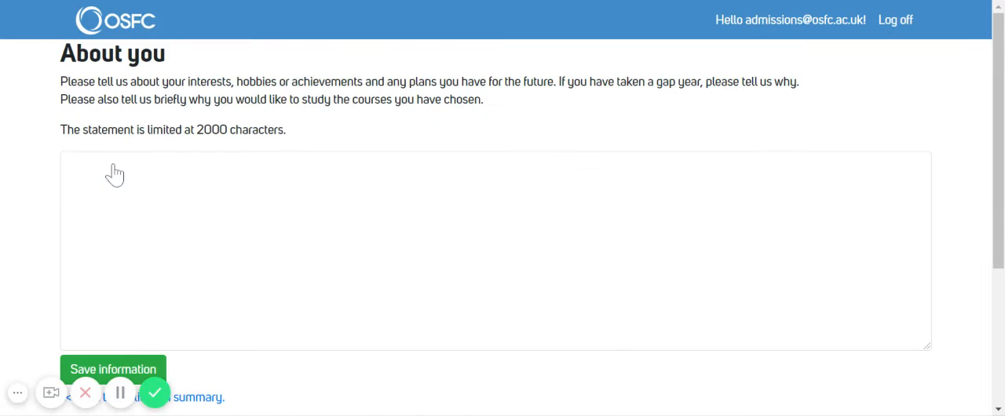
click(115, 174)
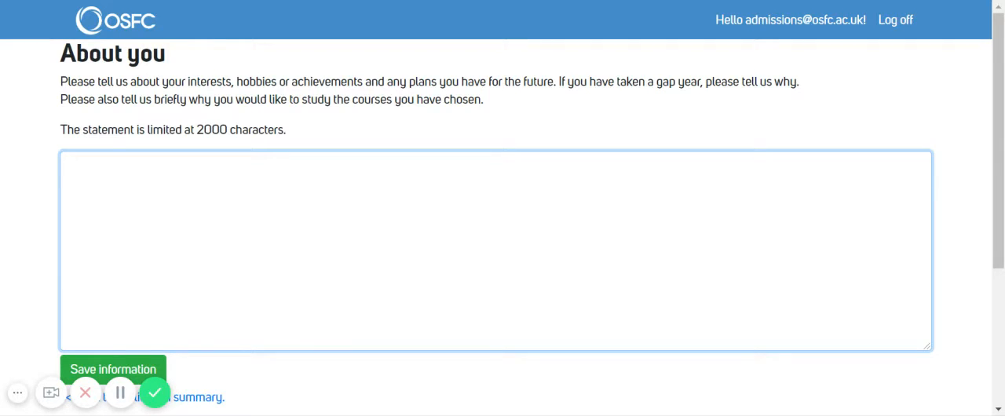
text(Career?)
key(Return)
text(Hobbies)
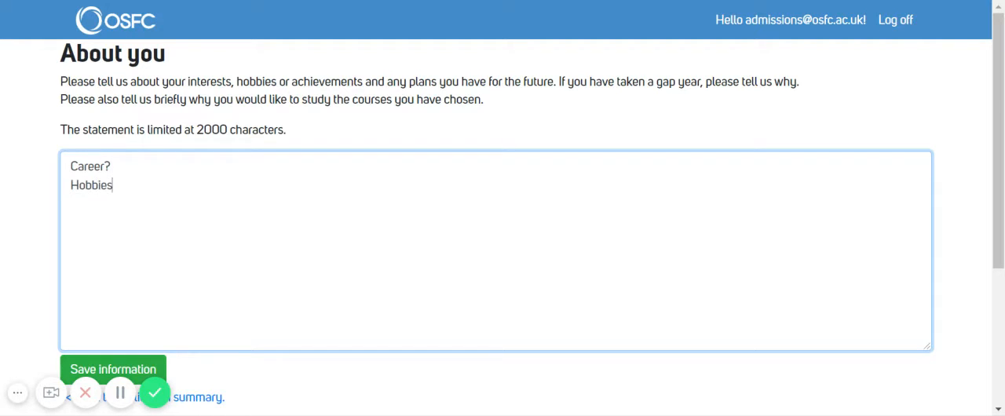
text( inte)
text(rest)
text(s? )
text(Awa)
text(rds?)
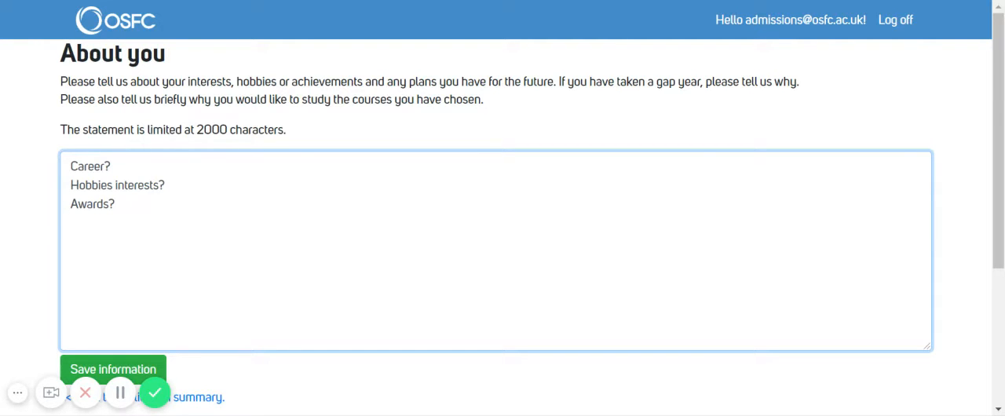
click(117, 375)
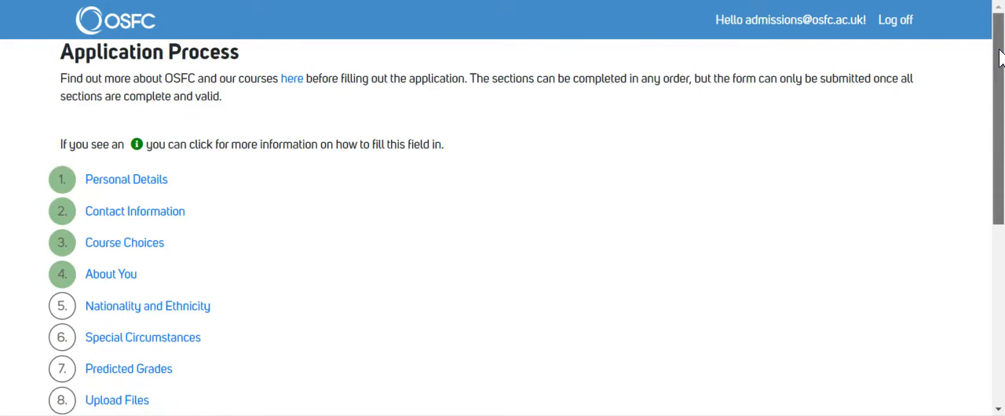
In Nationality and Ethnicity, answer Yes to all four residency and citizenship questions, set ethnicity to White - British (31), and save.
scroll(957, 15, down, 2)
click(181, 237)
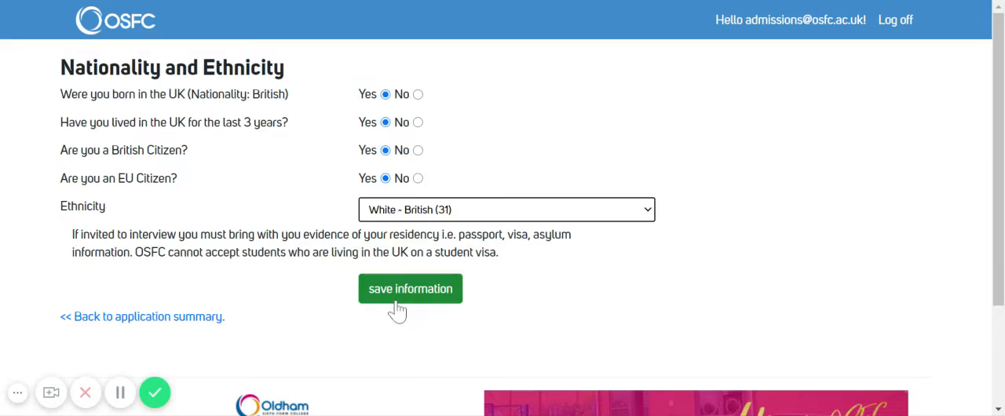
click(396, 310)
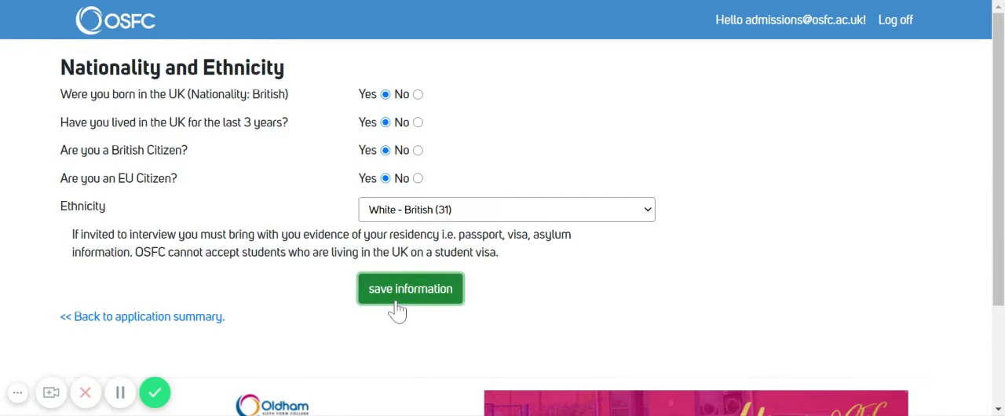
Complete and save Special Circumstances, answering Yes to receiving first aid and to additional school support, with support details beginning "In class".
scroll(969, 152, down, 2)
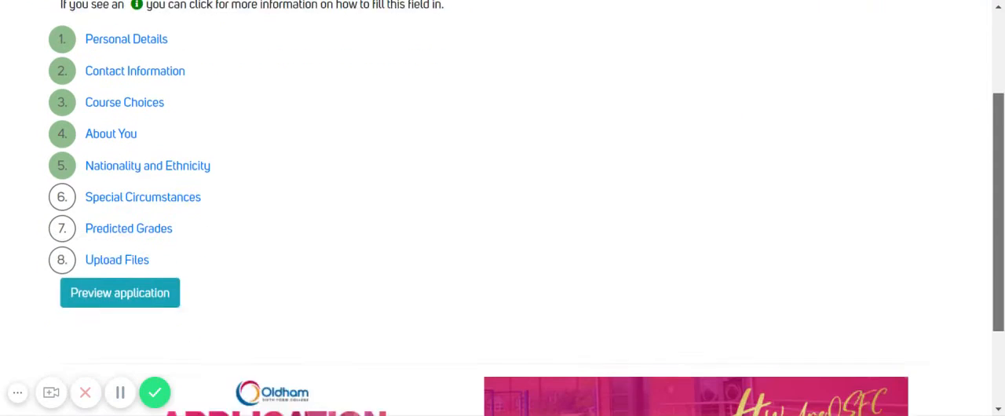
click(167, 156)
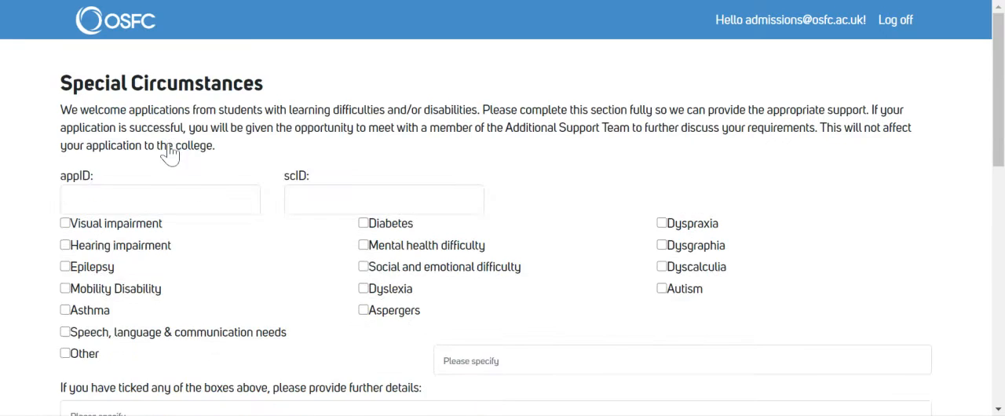
drag(1003, 45, 1003, 89)
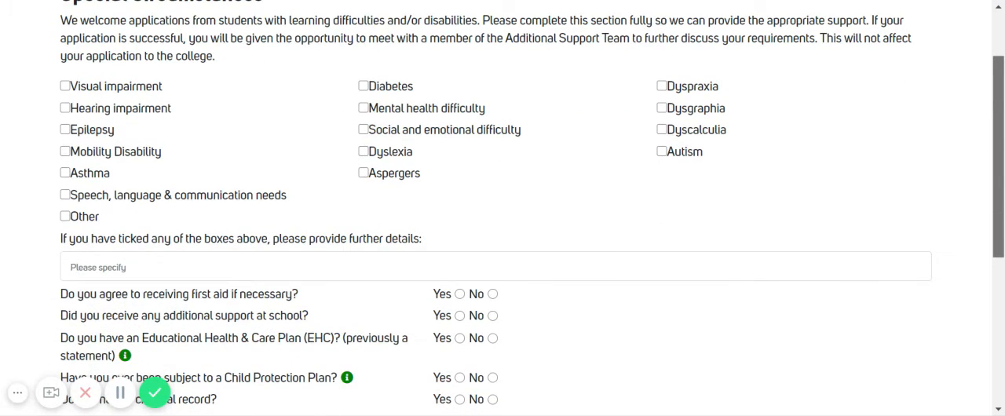
drag(1003, 89, 1002, 99)
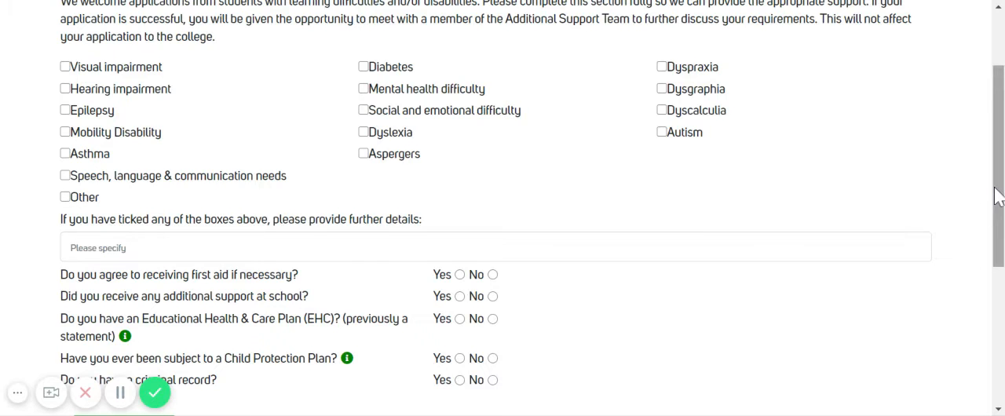
drag(996, 190, 1001, 253)
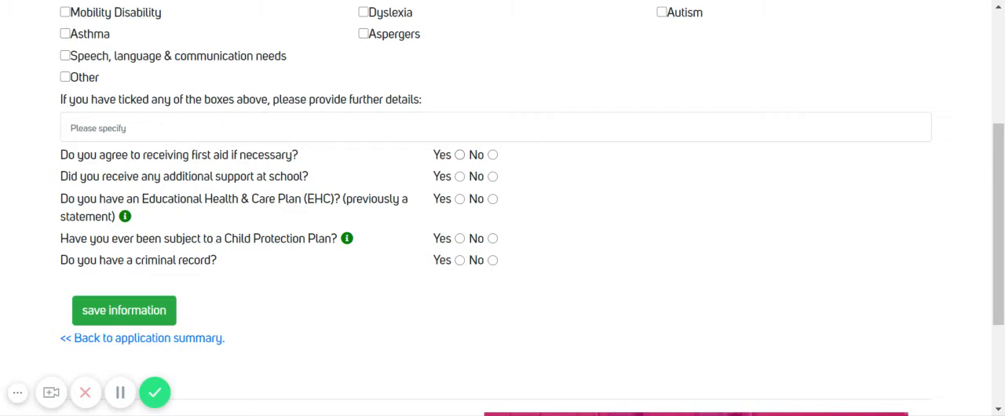
click(459, 154)
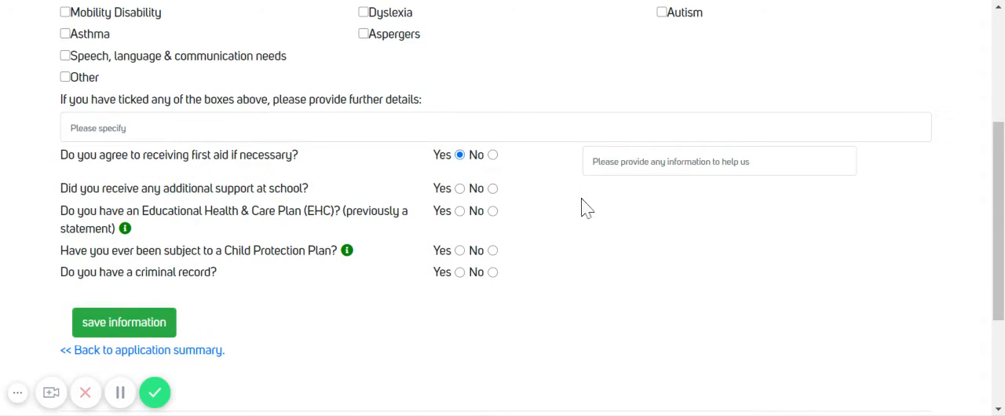
click(459, 188)
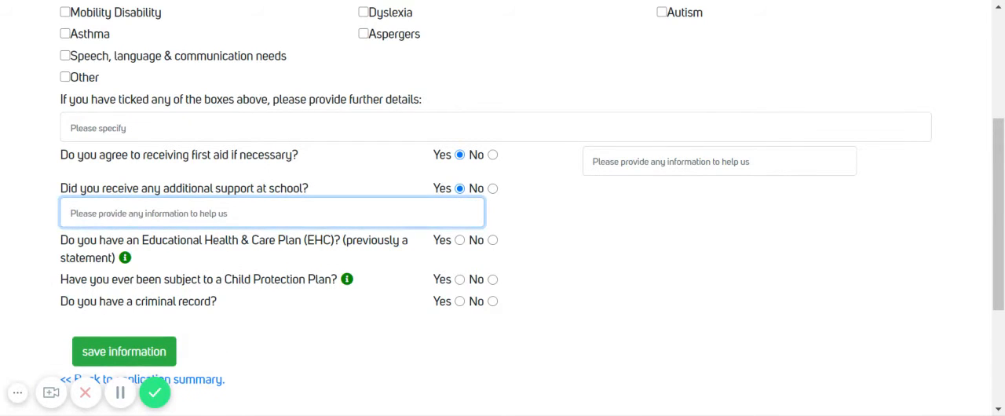
text(In class)
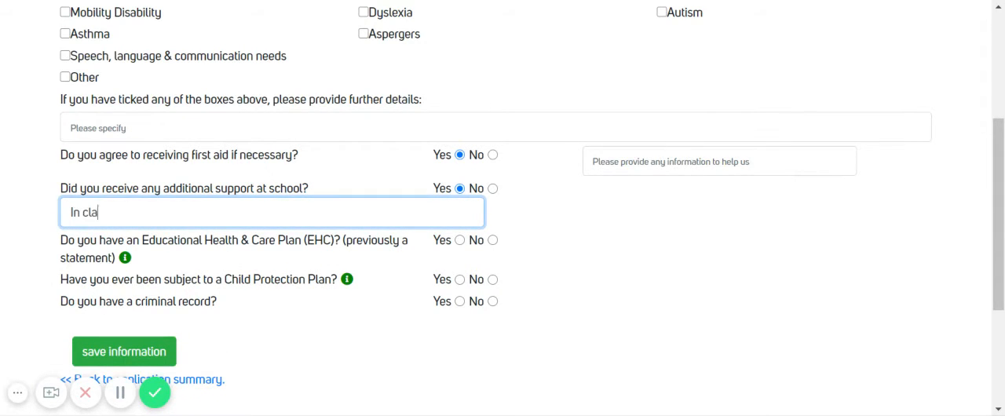
text( assistant)
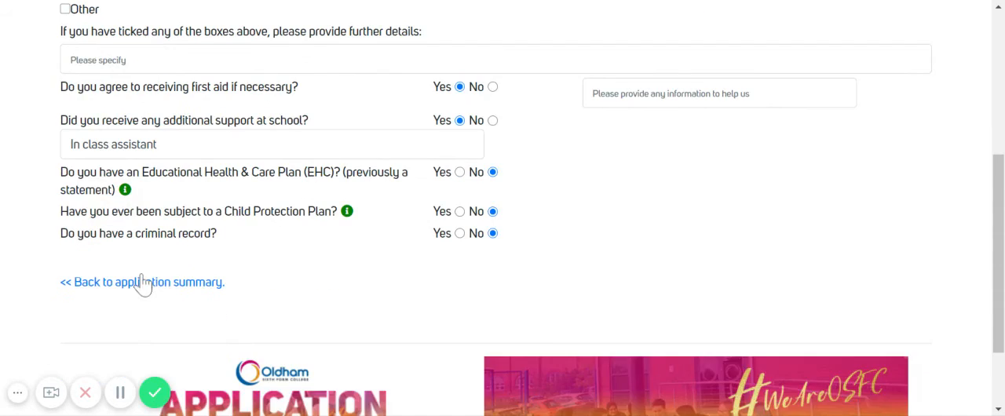
click(141, 283)
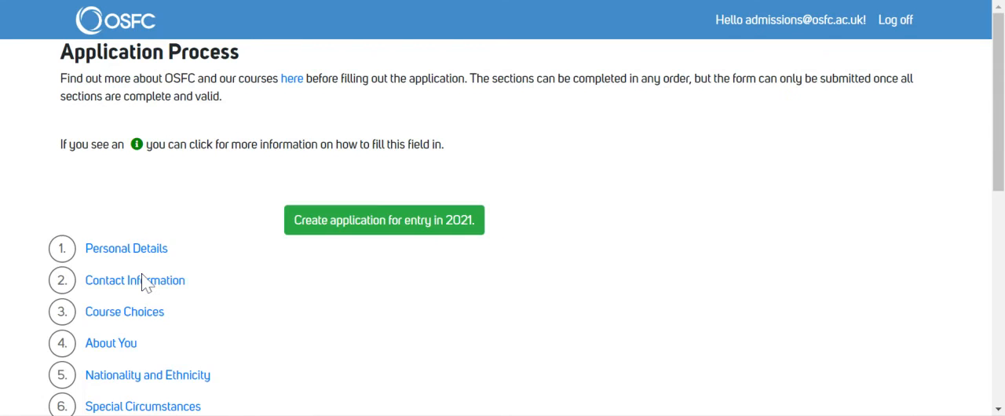
In the Predicted Grades section, add GCSE English Language with grade 6 and year obtained 2020.
scroll(998, 134, down, 3)
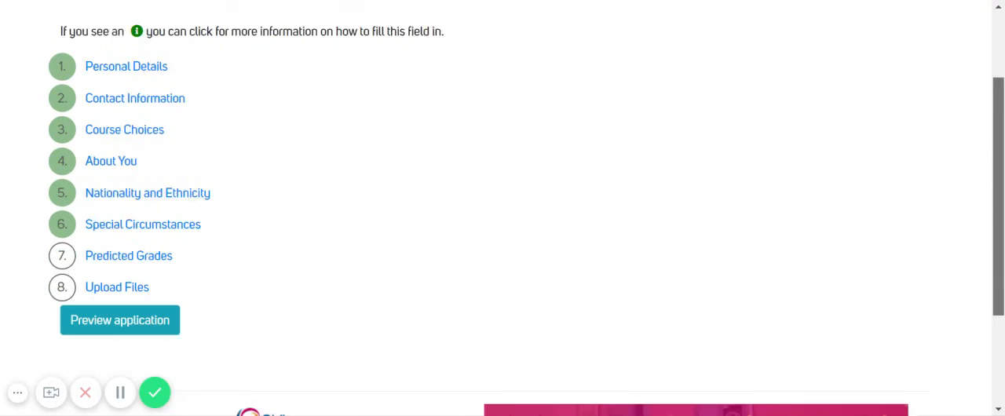
click(126, 212)
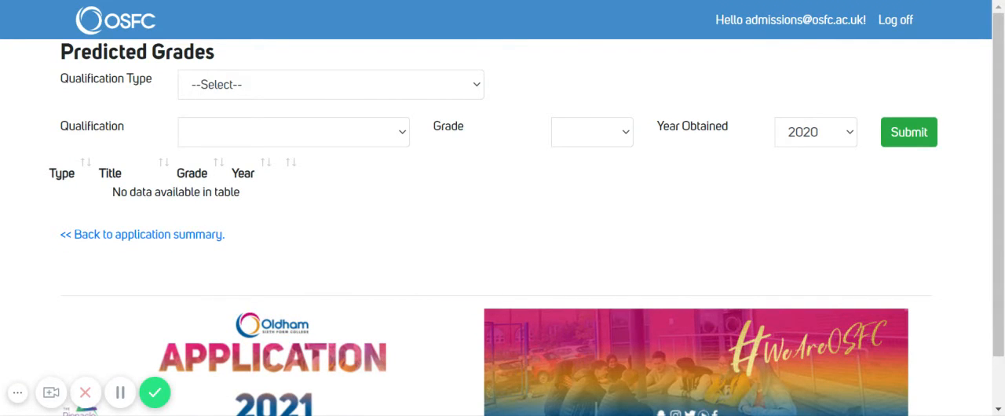
click(426, 91)
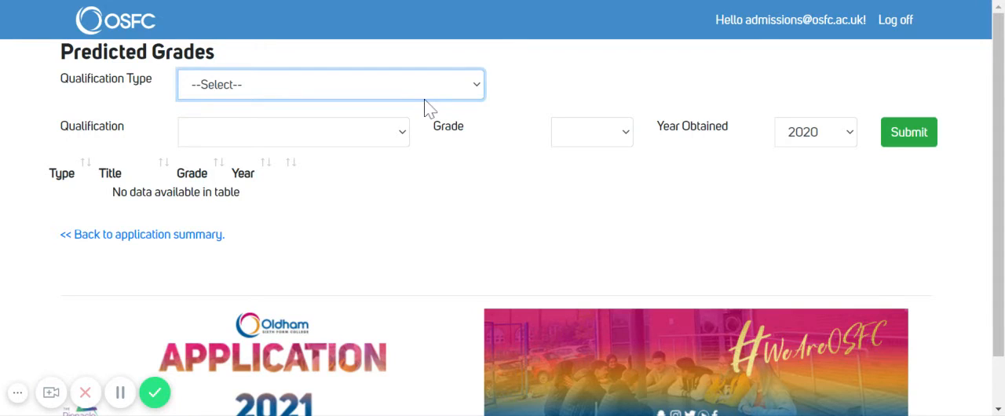
click(405, 187)
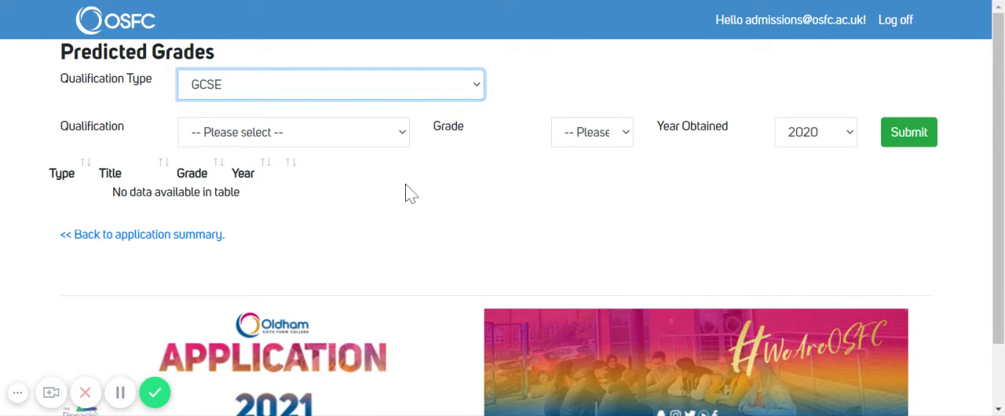
click(351, 134)
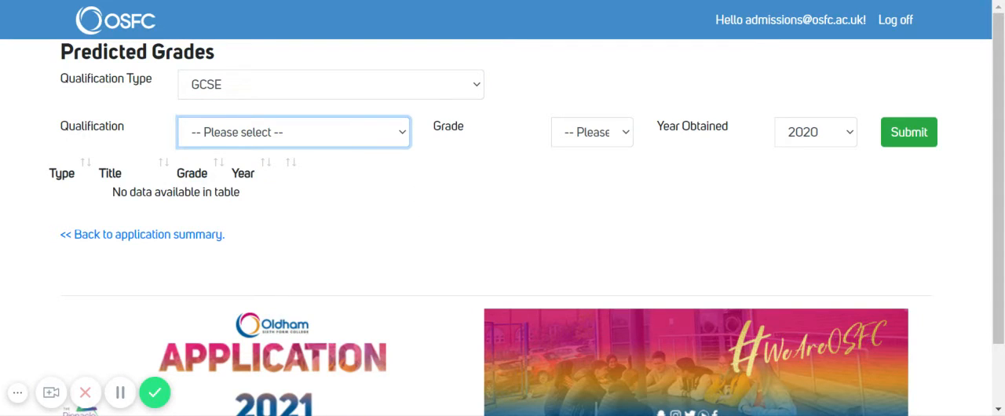
click(466, 193)
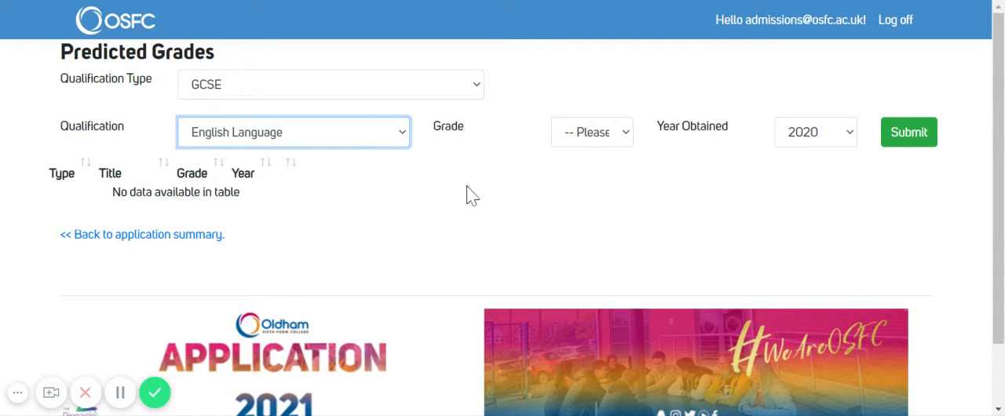
click(588, 133)
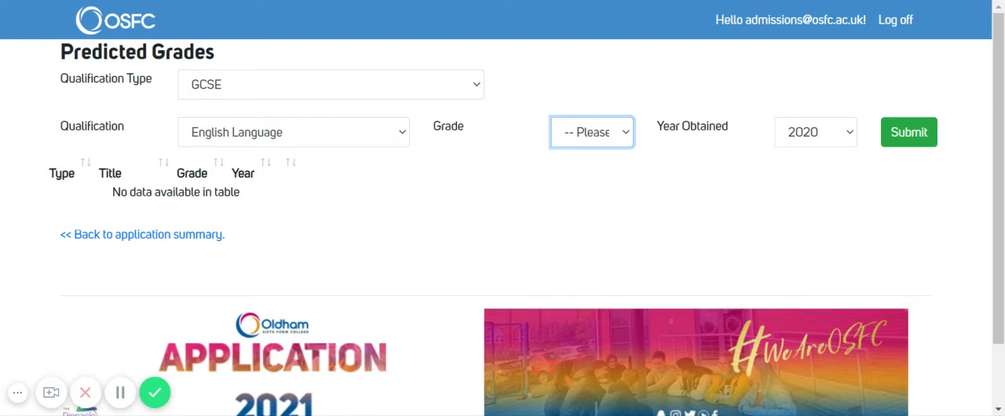
click(569, 219)
click(815, 140)
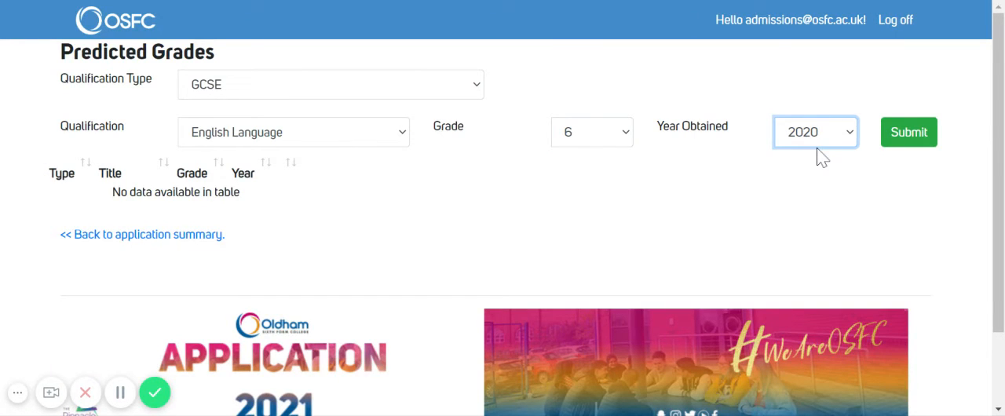
click(911, 149)
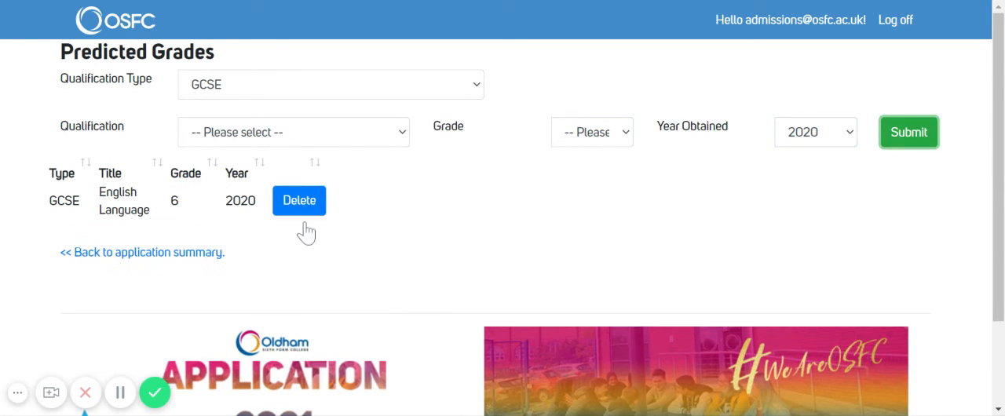
Open the Upload Files section from the application summary and try to upload a file of the type Predicted Grades.
click(146, 254)
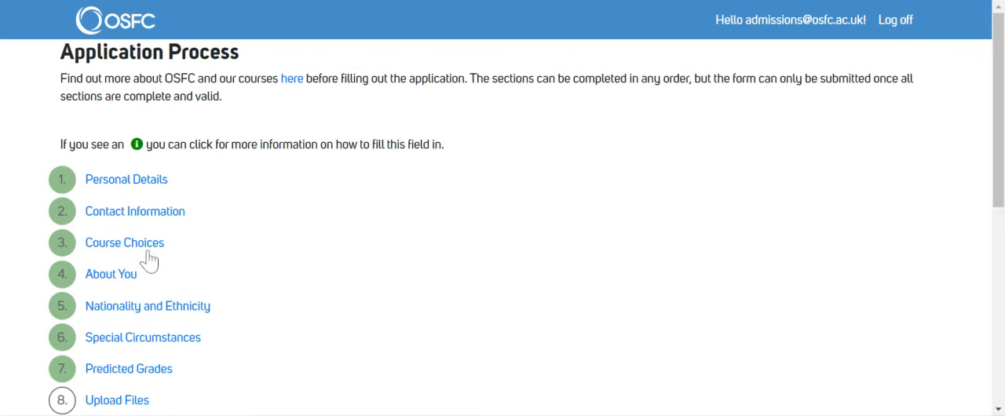
drag(998, 96, 998, 172)
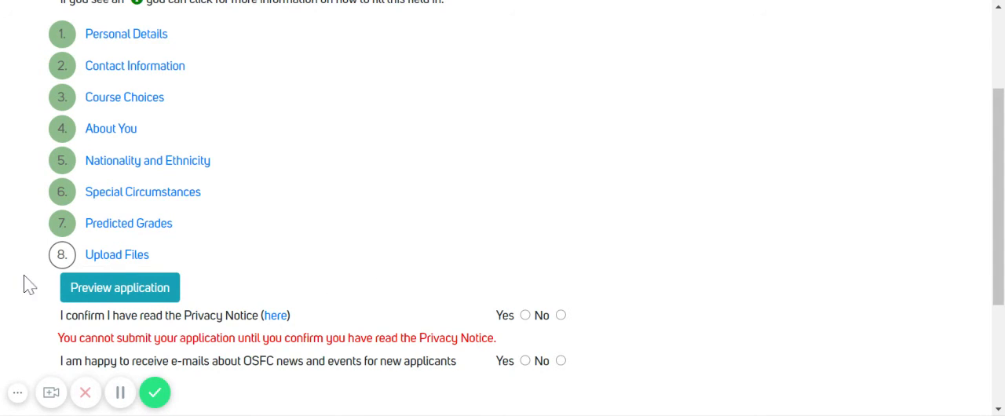
click(113, 257)
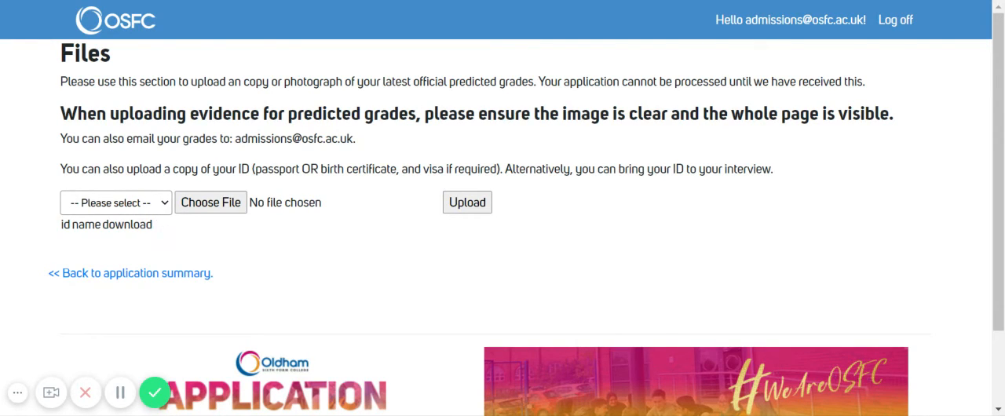
click(109, 236)
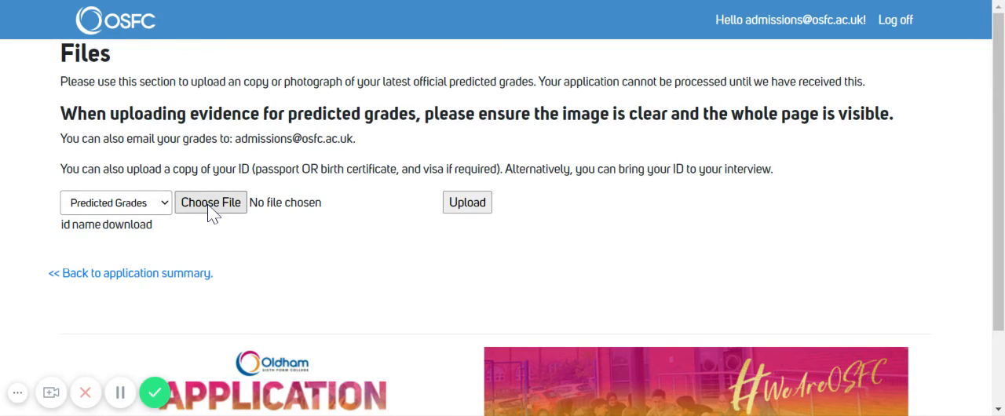
click(487, 207)
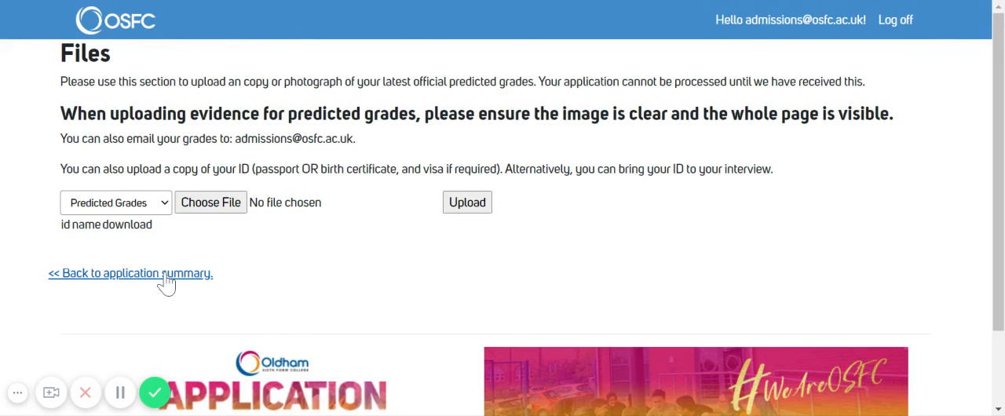
From the application summary, answer Yes to the Privacy Notice confirmation and to OSFC news e-mails, and submit the application.
click(165, 275)
drag(995, 68, 998, 184)
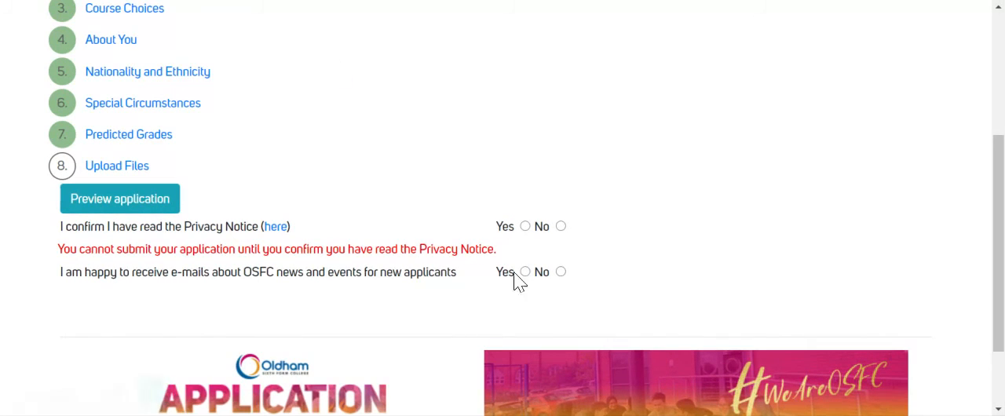
click(527, 226)
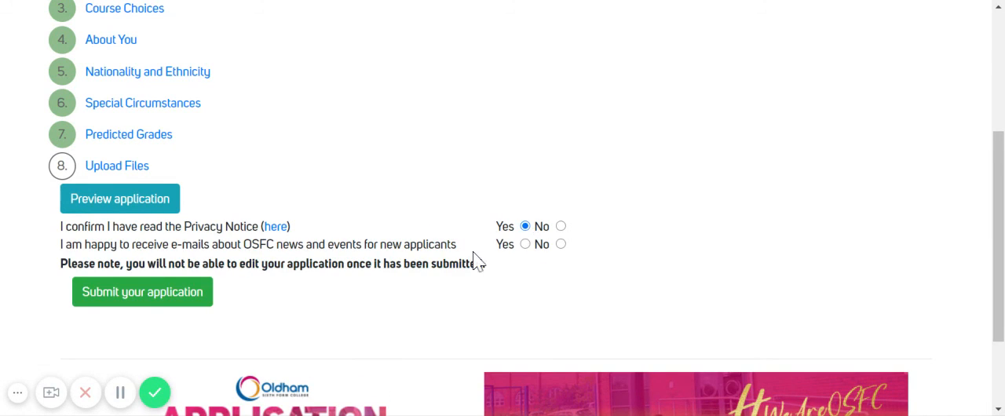
click(525, 244)
click(169, 306)
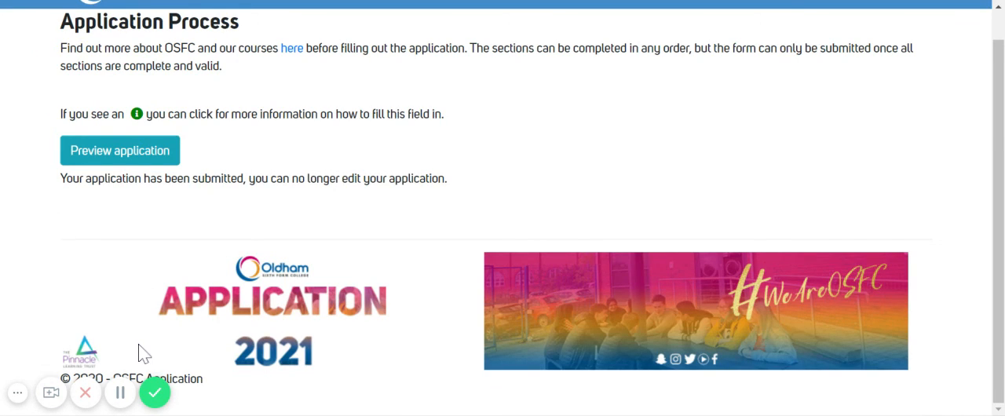
Preview the submitted application and review all its sections, from Personal Details through to Course Choices.
click(119, 157)
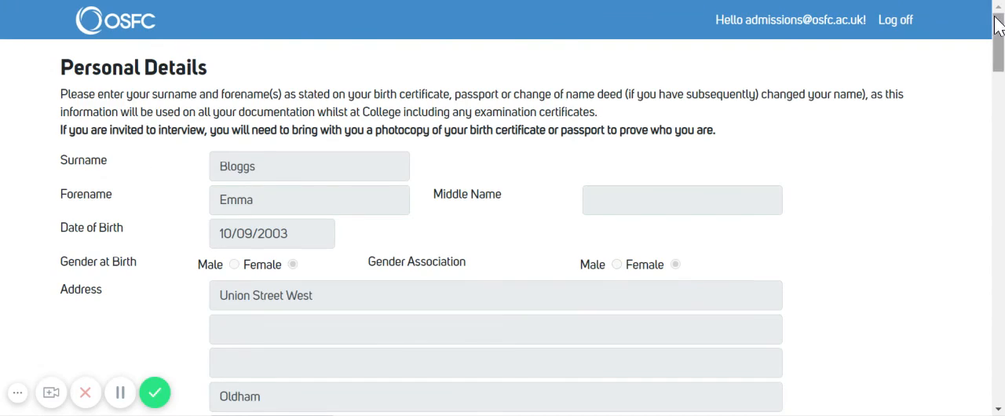
scroll(1001, 53, down, 5)
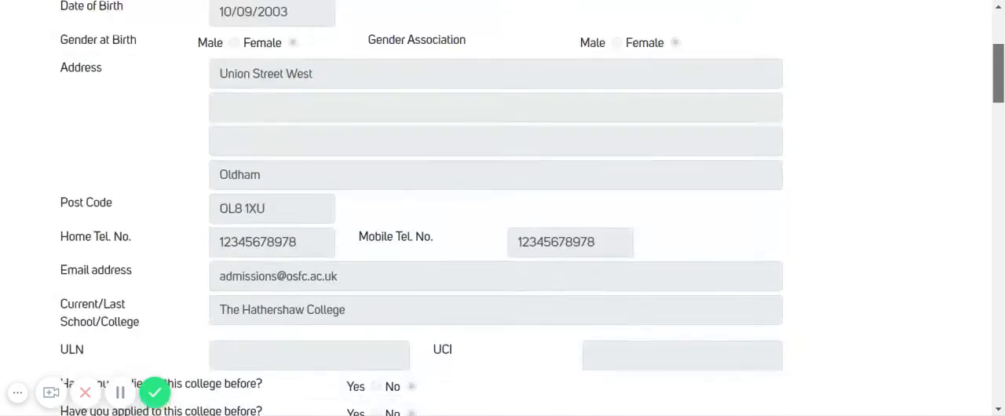
scroll(503, 208, down, 10)
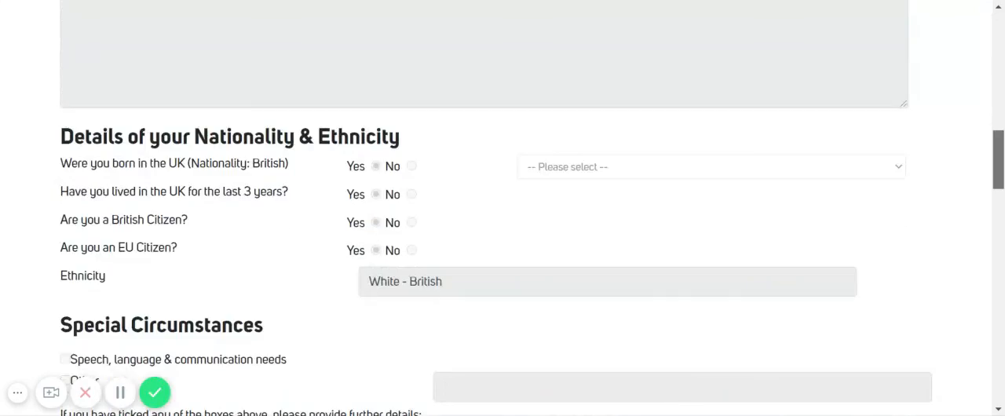
scroll(503, 208, down, 1)
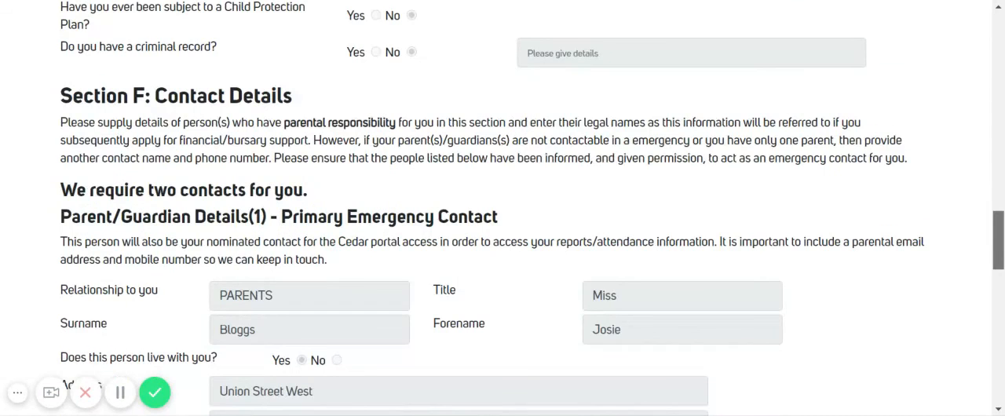
scroll(503, 208, down, 3)
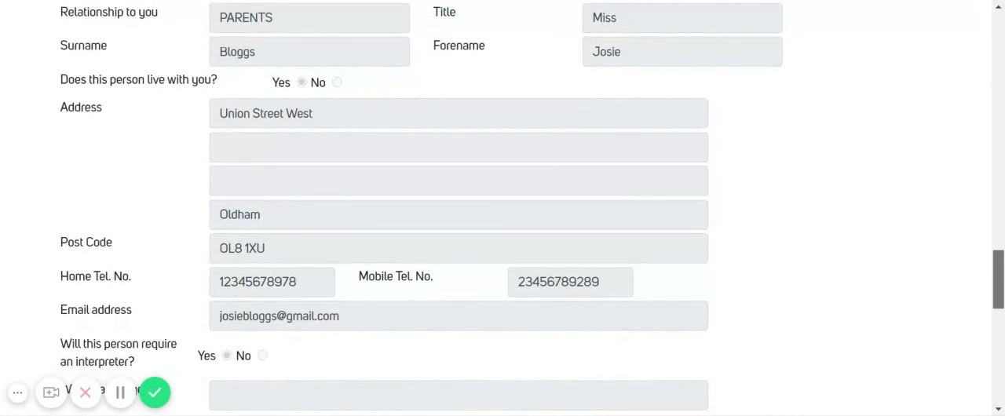
scroll(502, 208, down, 7)
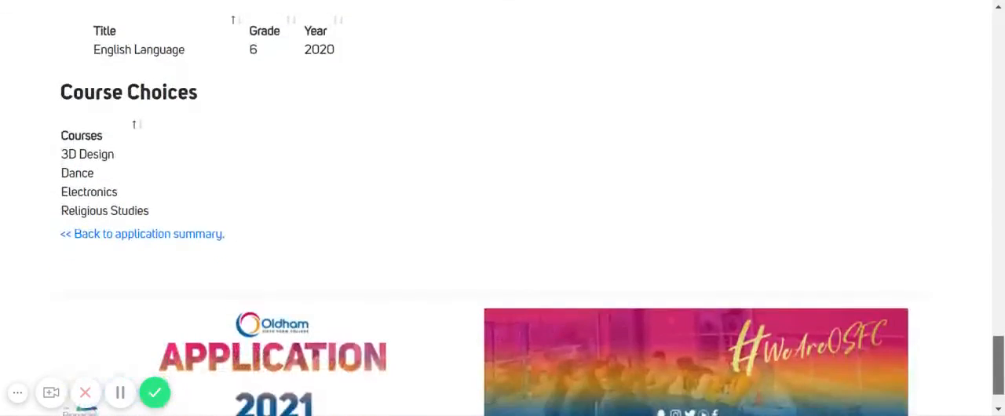
scroll(502, 208, down, 1)
drag(998, 373, 999, 39)
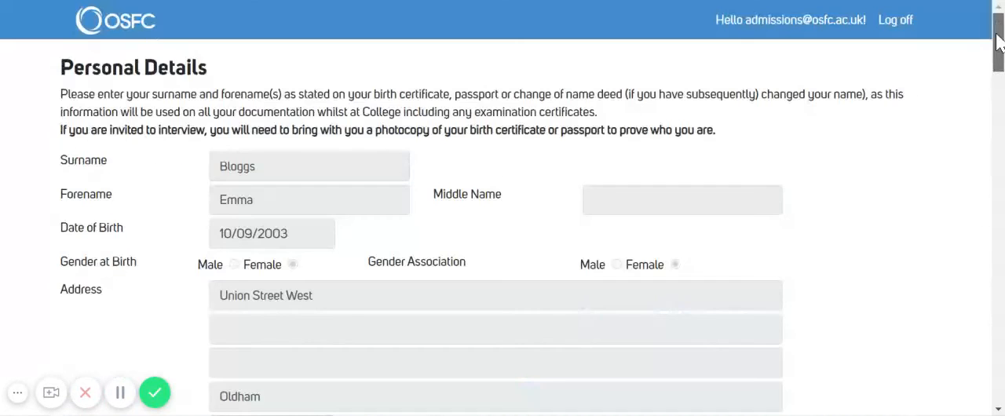